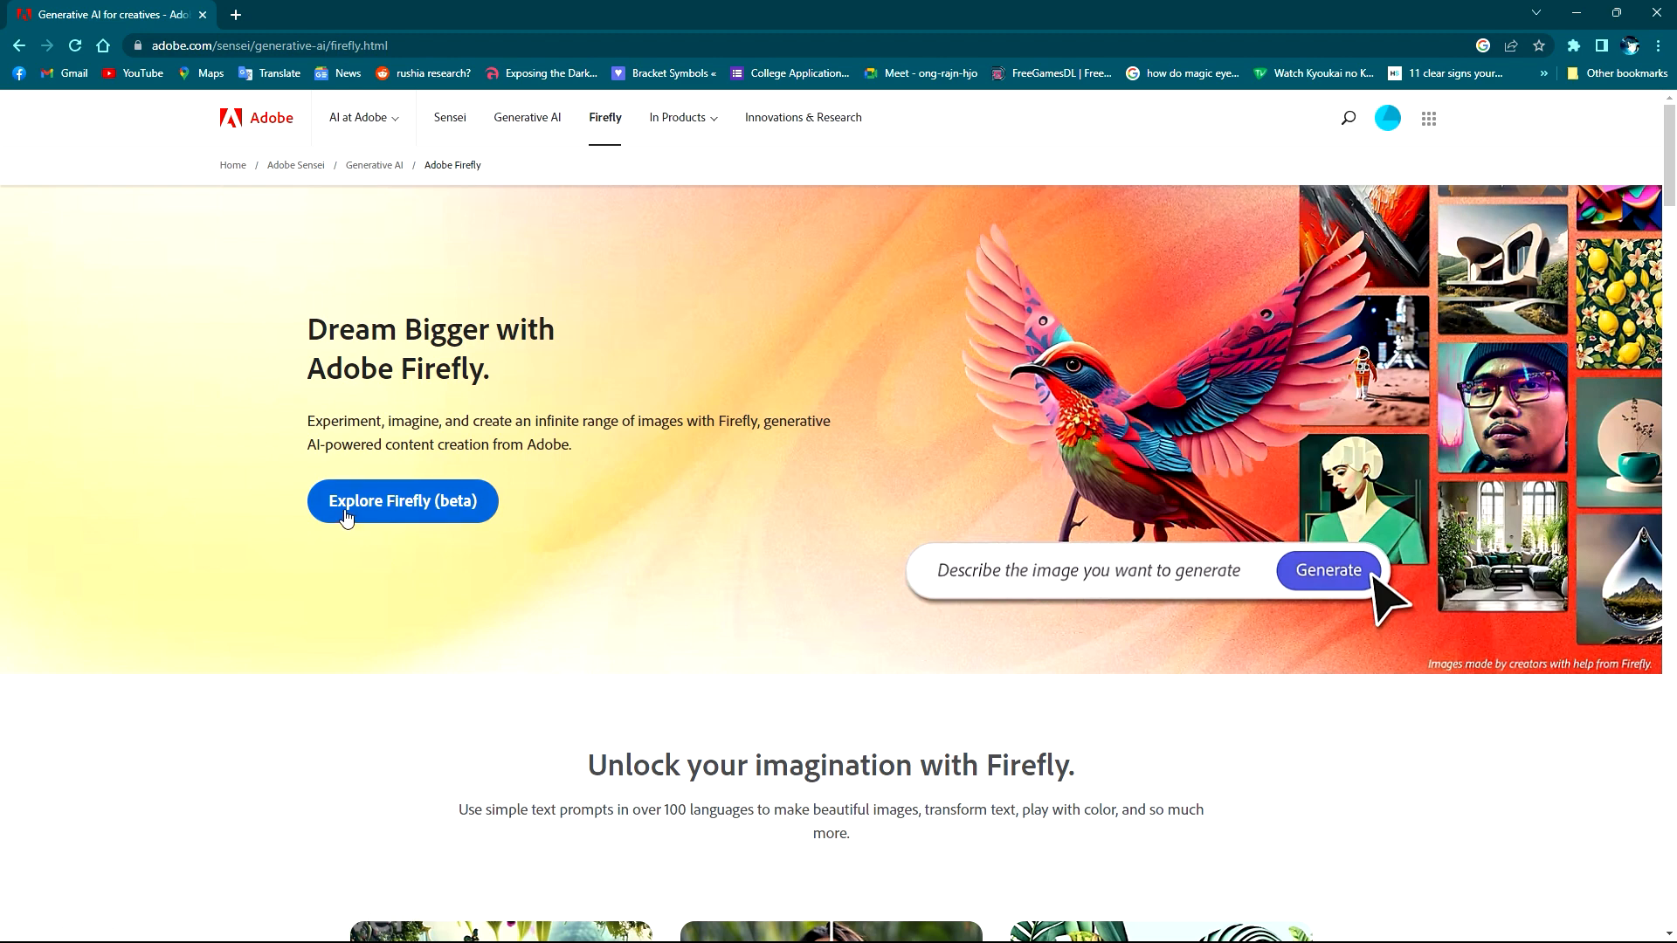
- Launch the Firefly beta and open its Generative fill tool
{"action": "left_click", "coordinate": [1384, 121]}
{"action": "left_click", "coordinate": [1384, 122]}
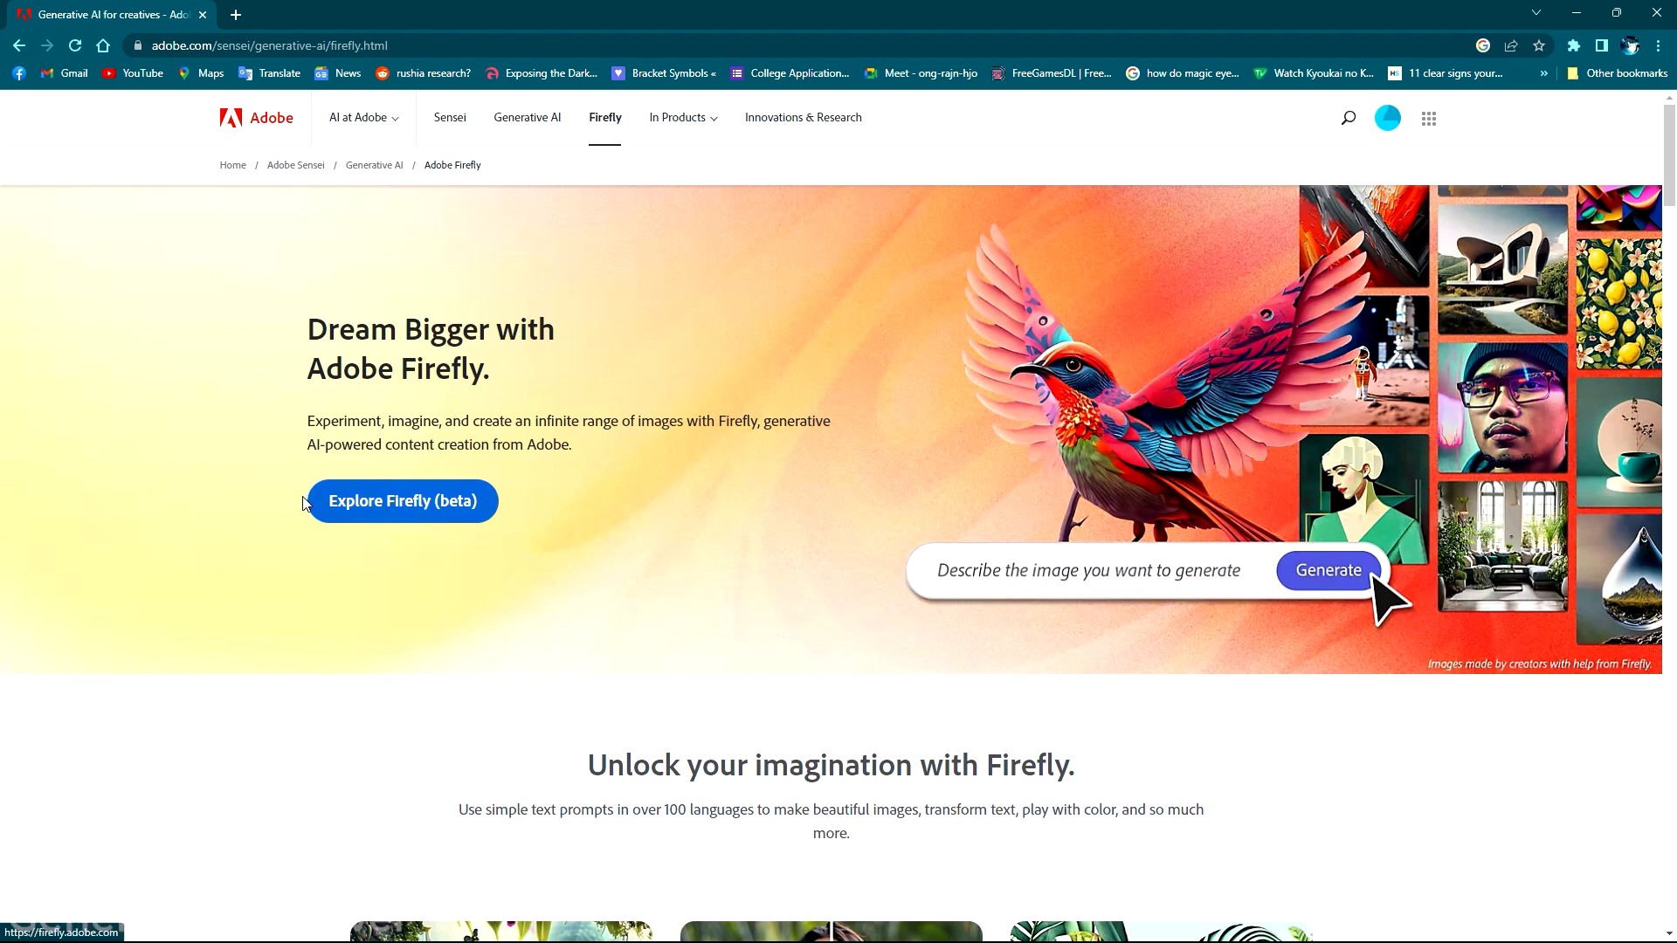
{"action": "left_click", "coordinate": [414, 505]}
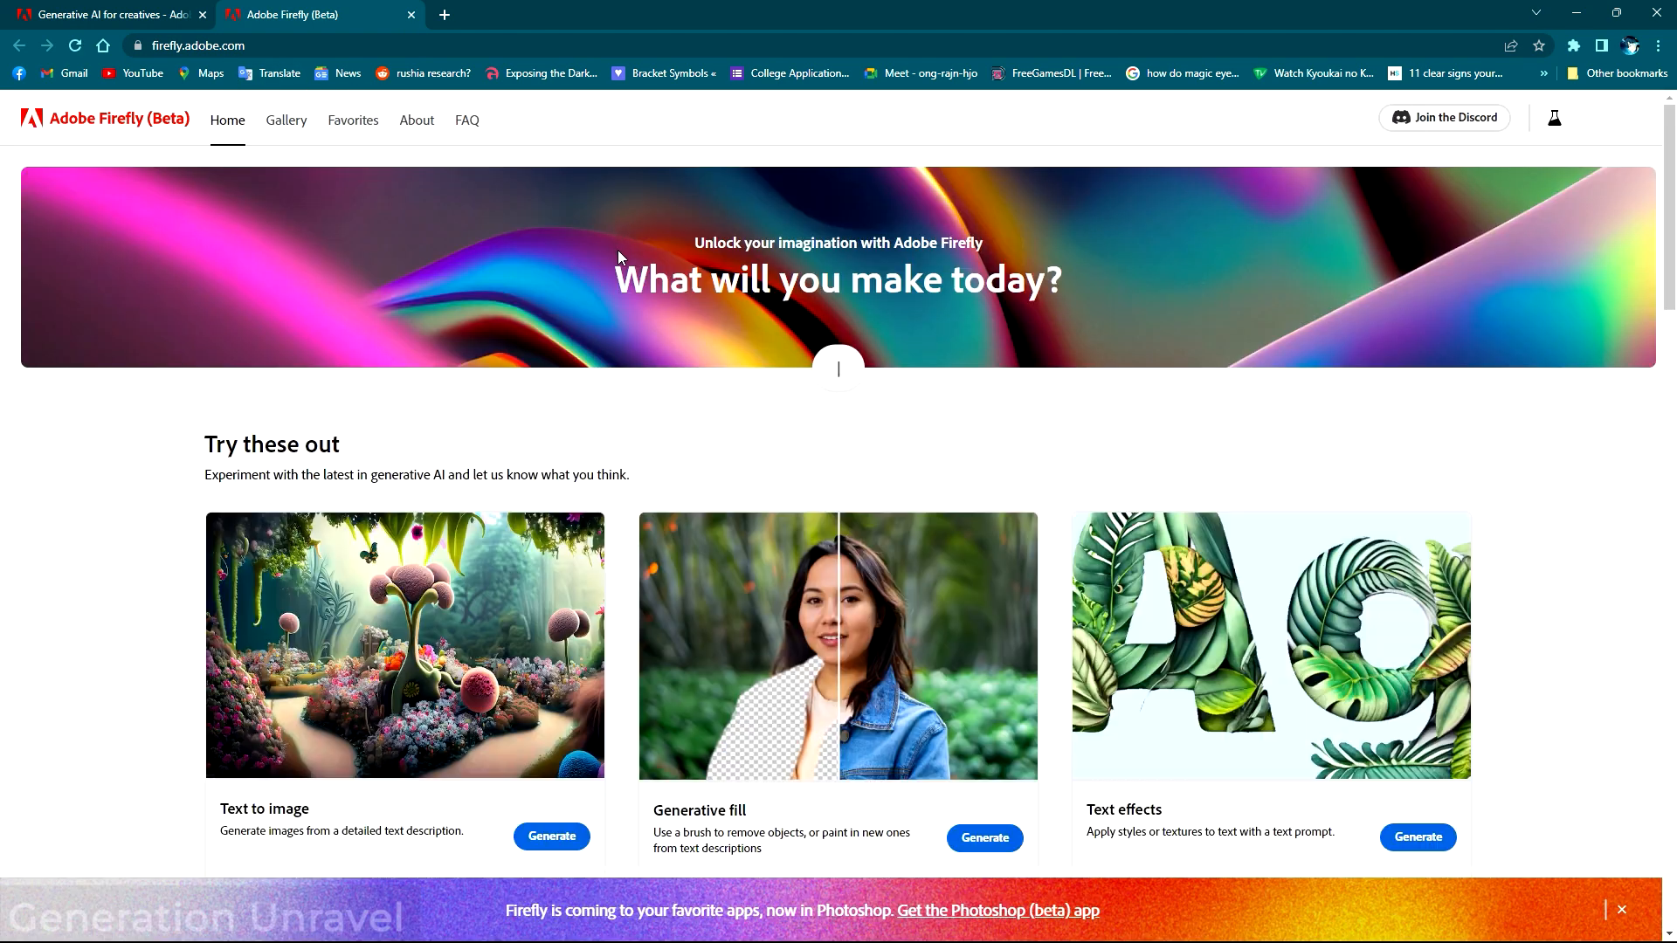
{"action": "scroll", "coordinate": [626, 273], "scroll_direction": "down", "scroll_amount": 1}
{"action": "scroll", "coordinate": [831, 453], "scroll_direction": "up", "scroll_amount": 1}
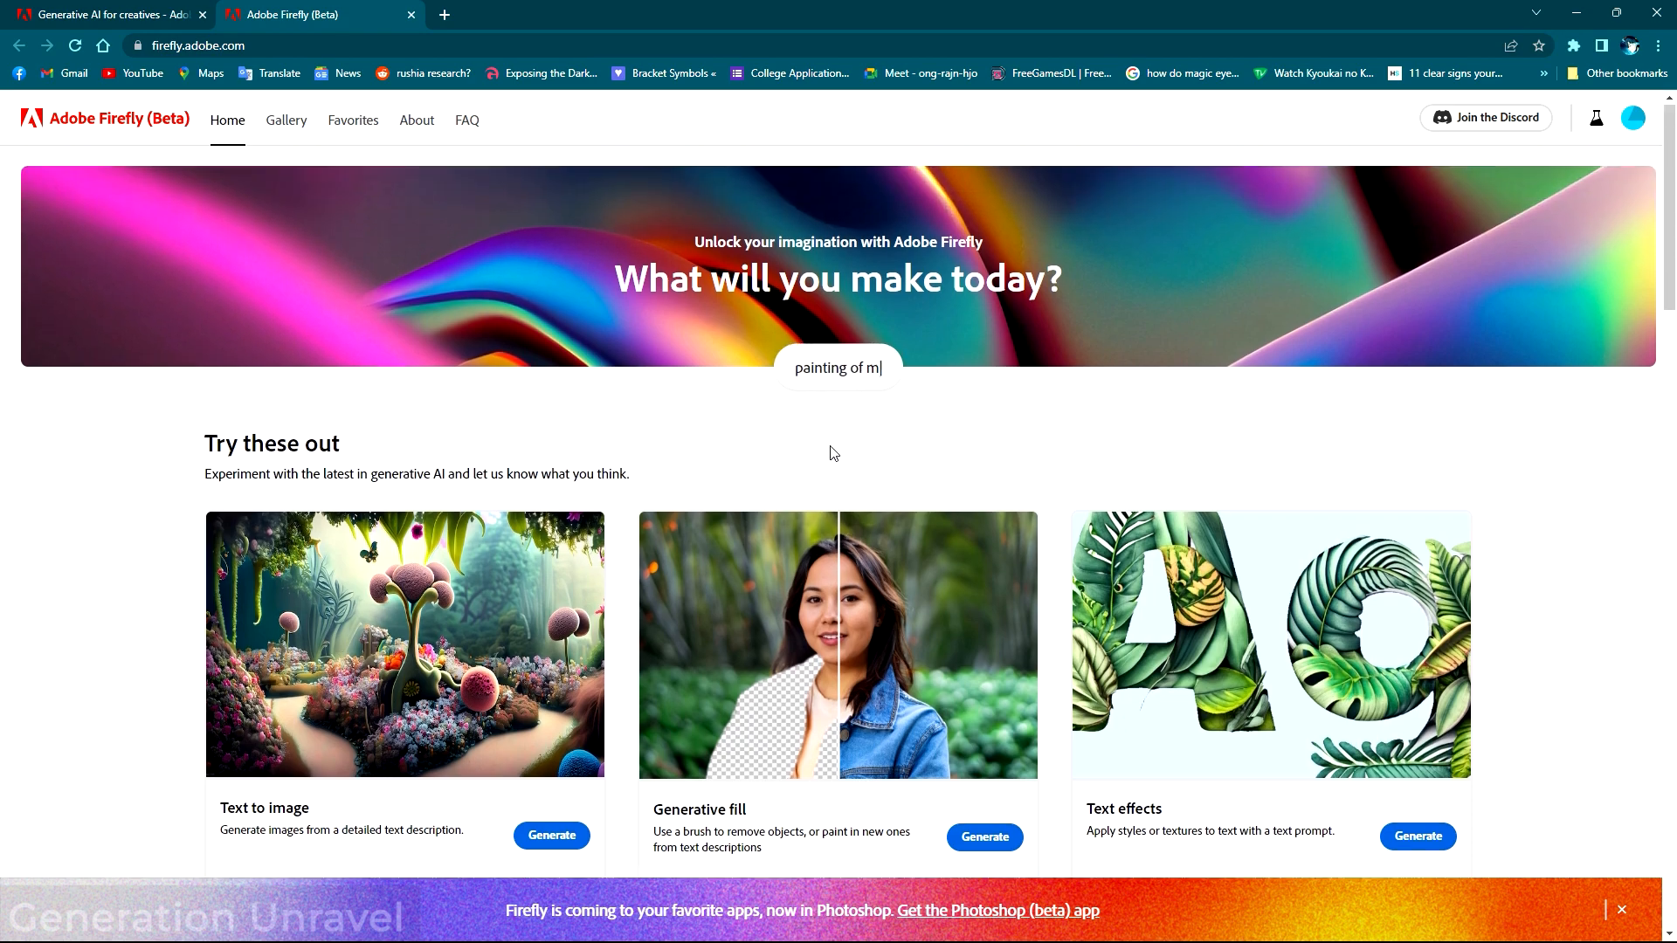
{"action": "scroll", "coordinate": [831, 453], "scroll_direction": "down", "scroll_amount": 2}
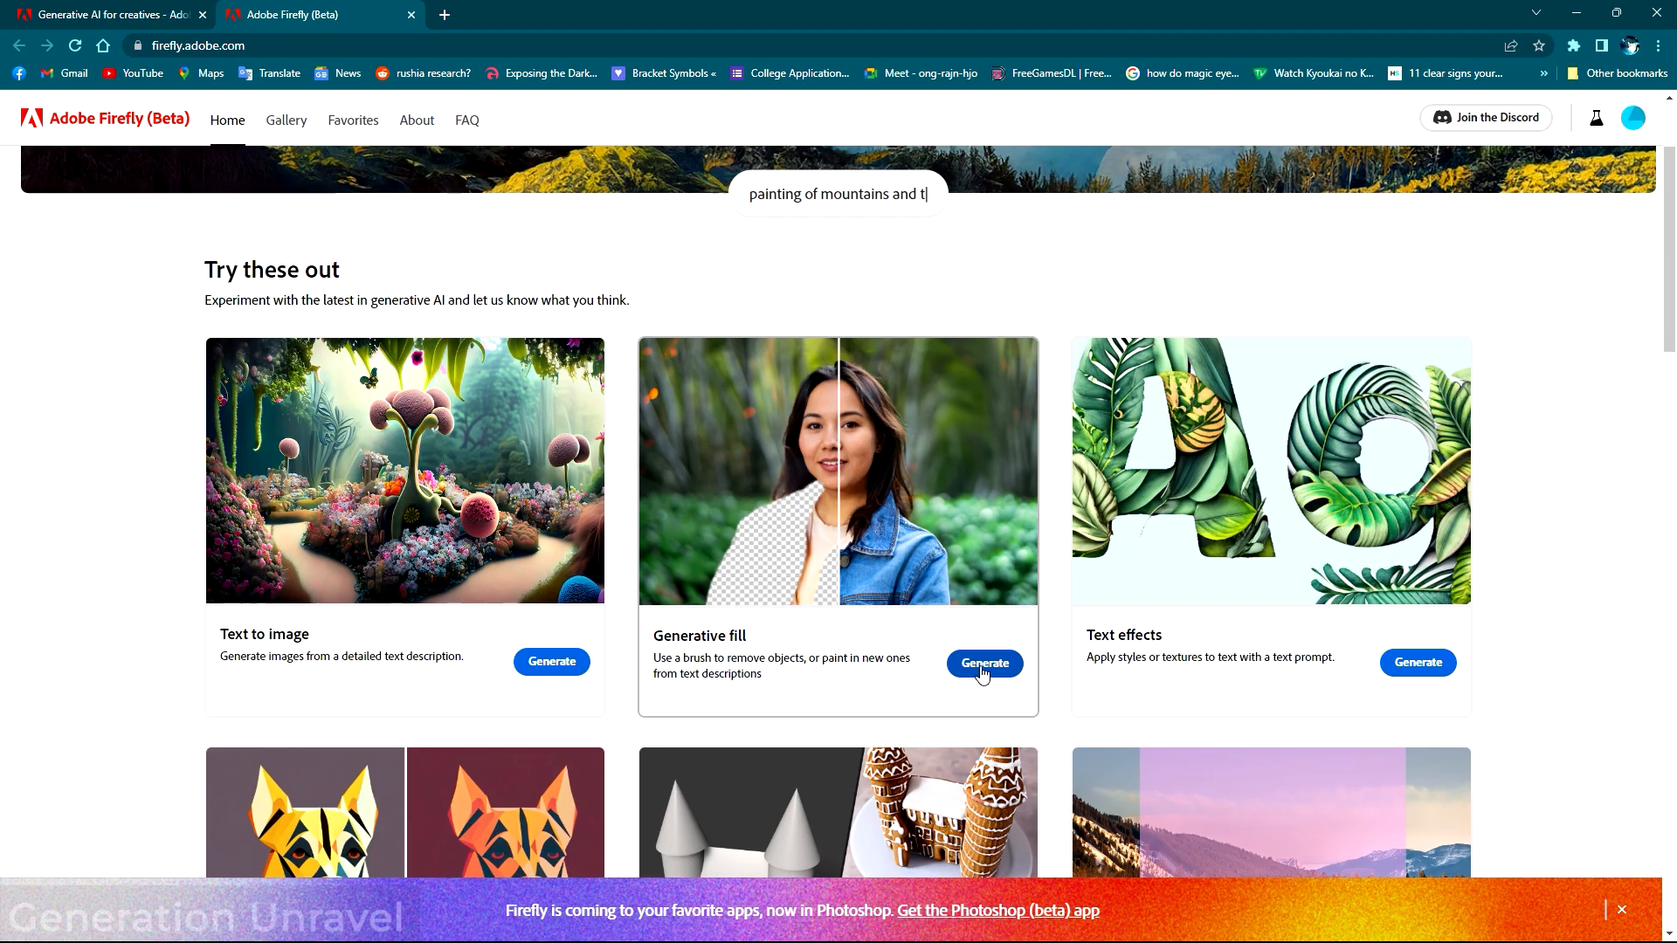
{"action": "left_click", "coordinate": [1092, 822]}
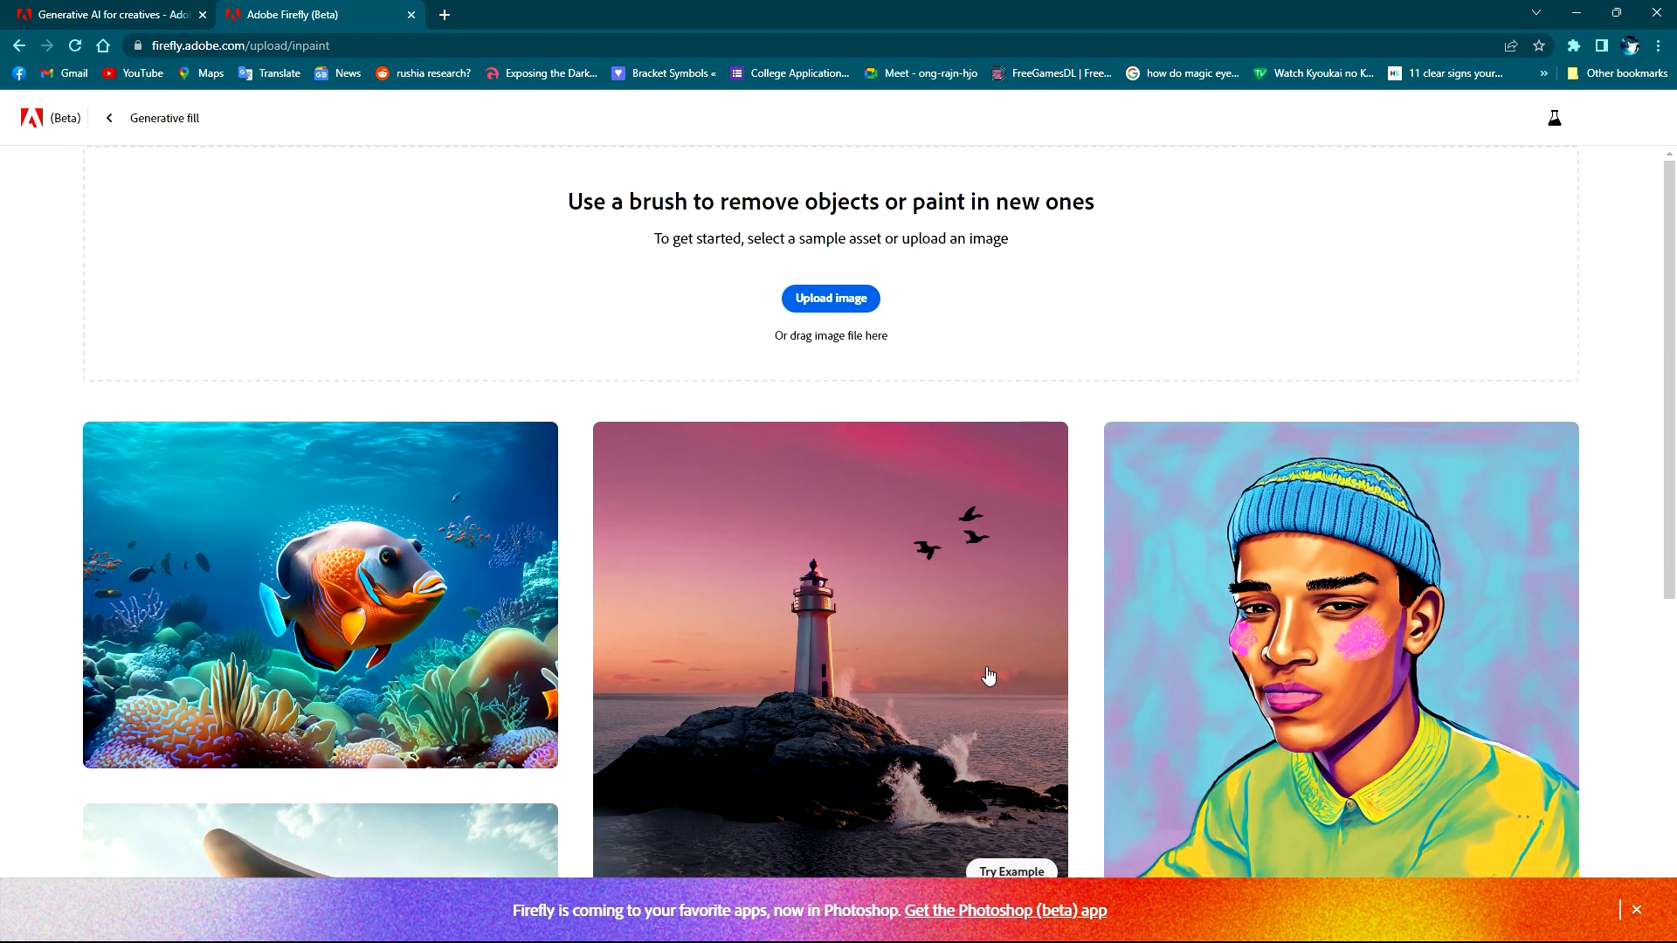
- Look over the sample images, then upload the desk photo pexels-olena-bohovyk-3794382 from Downloads for generative fill
{"action": "scroll", "coordinate": [1256, 581], "scroll_direction": "down", "scroll_amount": 5}
{"action": "scroll", "coordinate": [1256, 580], "scroll_direction": "down", "scroll_amount": 1}
{"action": "scroll", "coordinate": [375, 461], "scroll_direction": "up", "scroll_amount": 6}
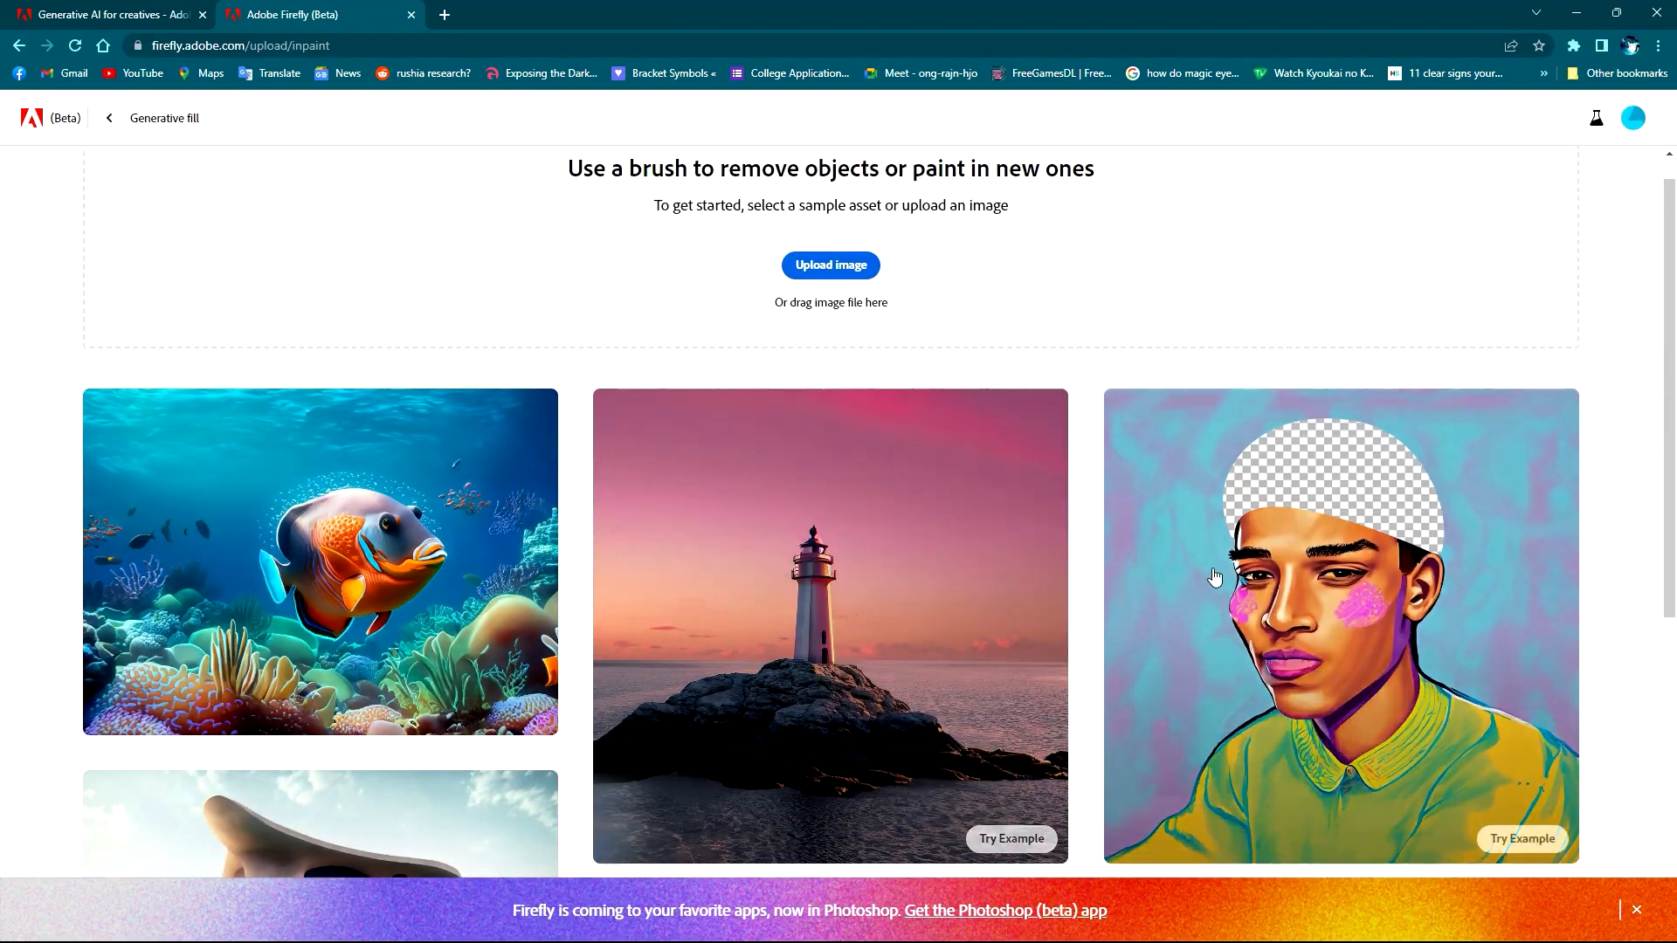
{"action": "scroll", "coordinate": [1231, 581], "scroll_direction": "down", "scroll_amount": 4}
{"action": "scroll", "coordinate": [1031, 588], "scroll_direction": "up", "scroll_amount": 5}
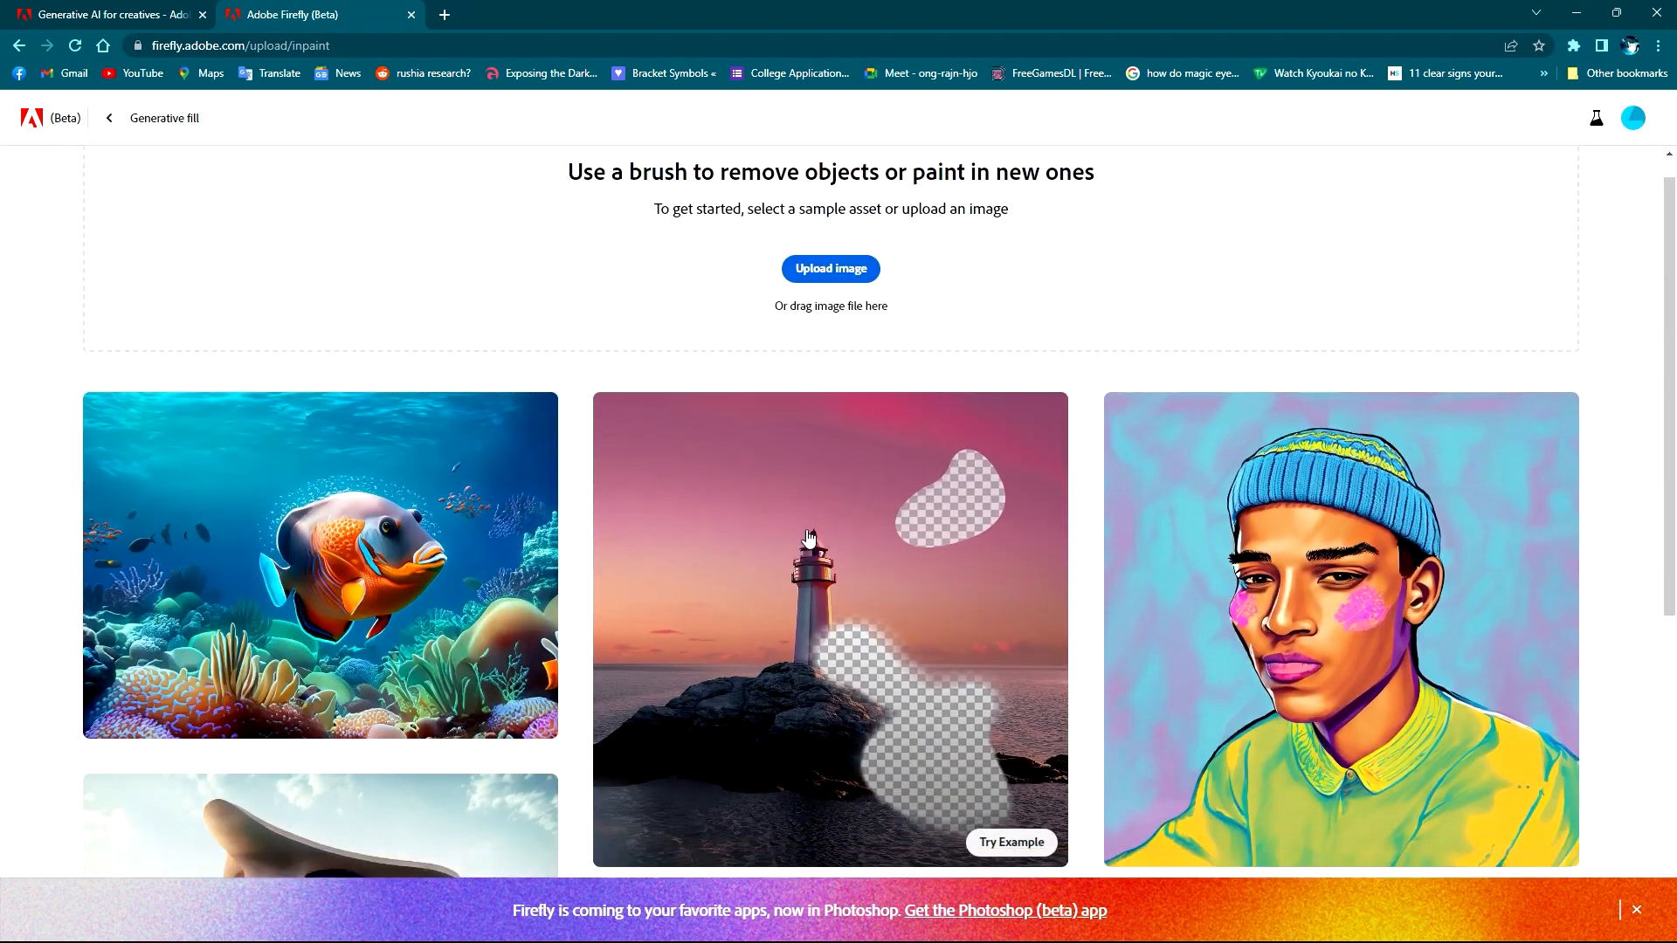
{"action": "scroll", "coordinate": [699, 537], "scroll_direction": "down", "scroll_amount": 6}
{"action": "scroll", "coordinate": [584, 487], "scroll_direction": "up", "scroll_amount": 6}
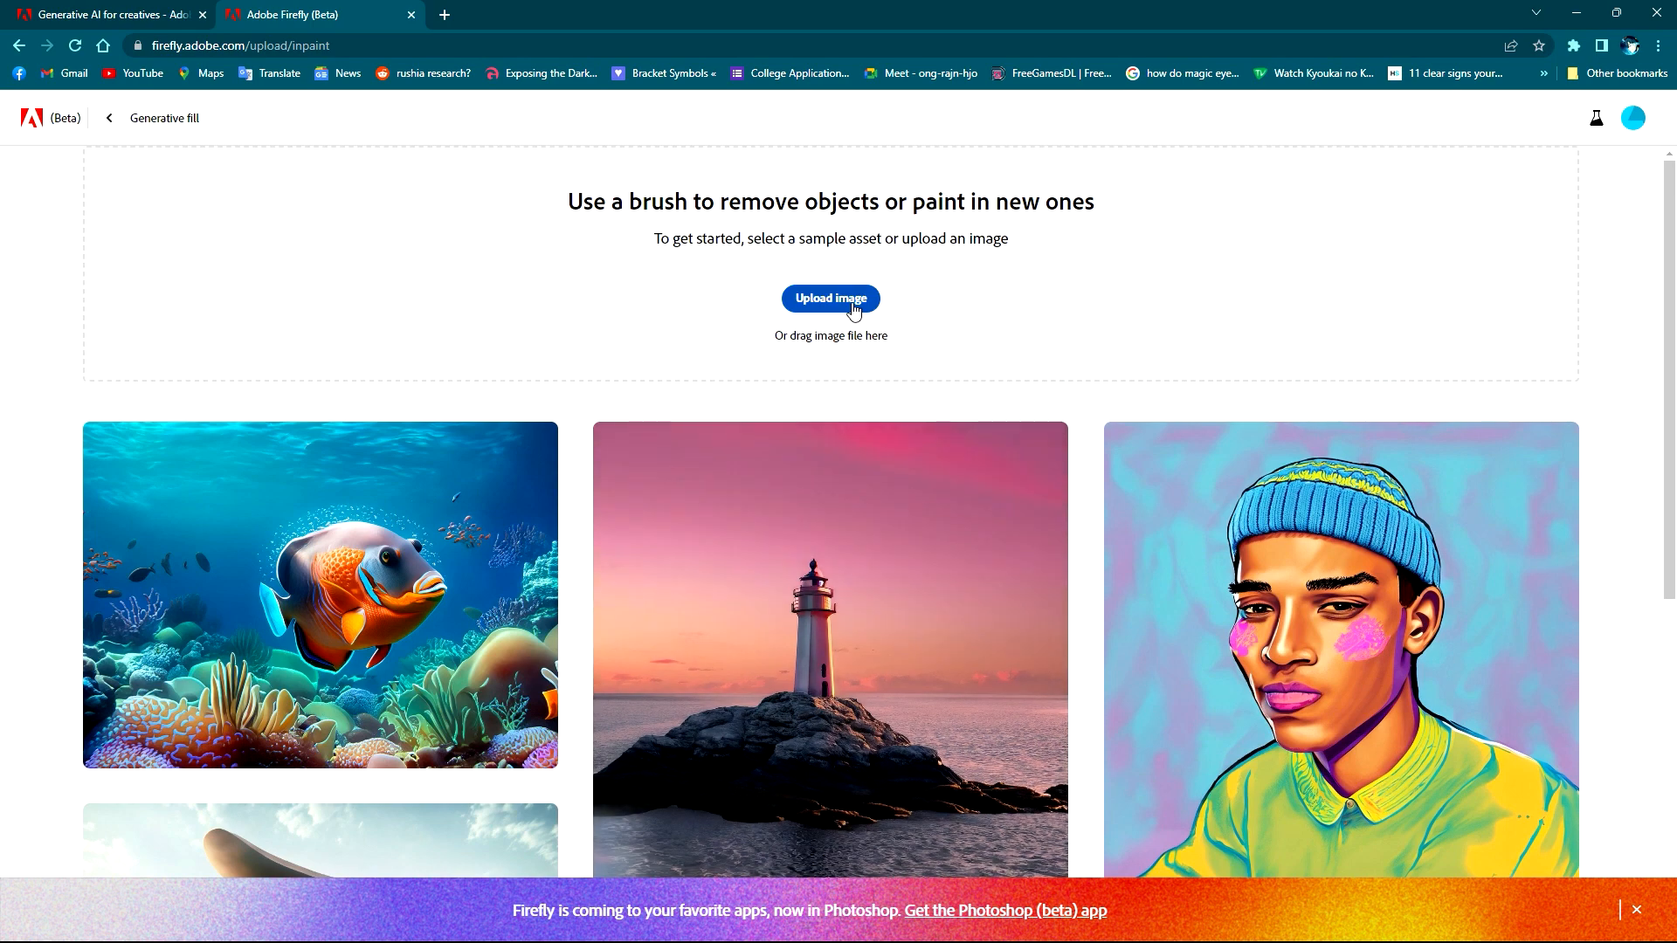
{"action": "left_click", "coordinate": [854, 310]}
{"action": "scroll", "coordinate": [603, 341], "scroll_direction": "down", "scroll_amount": 4}
{"action": "scroll", "coordinate": [621, 353], "scroll_direction": "up", "scroll_amount": 8}
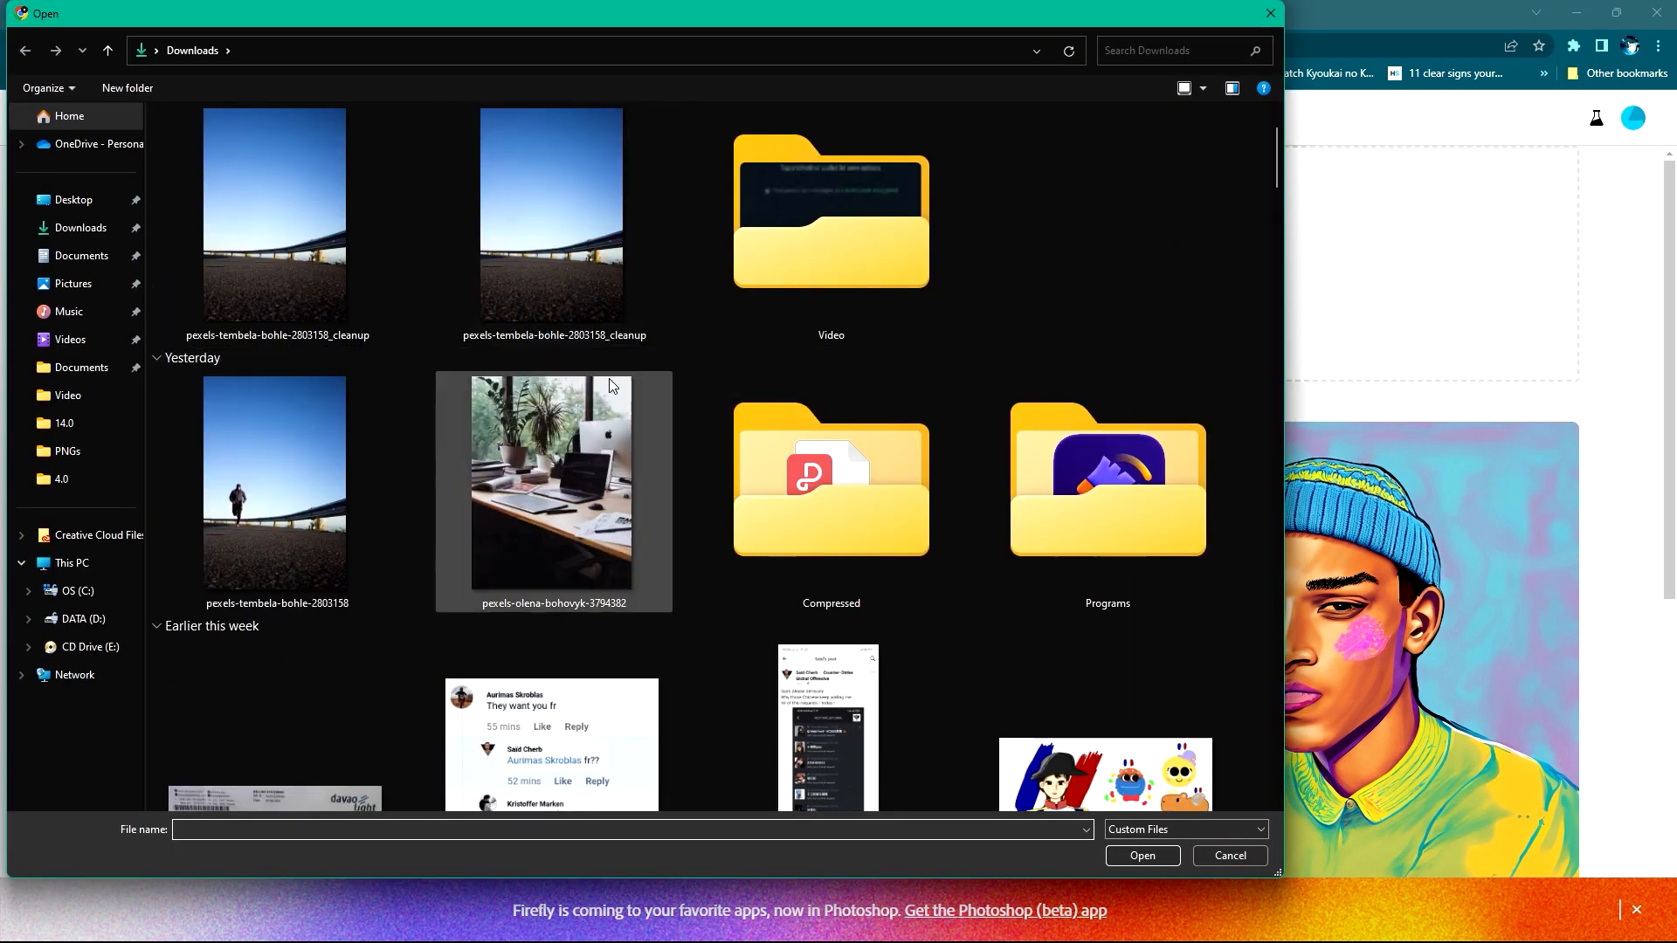
{"action": "key", "text": "Escape"}
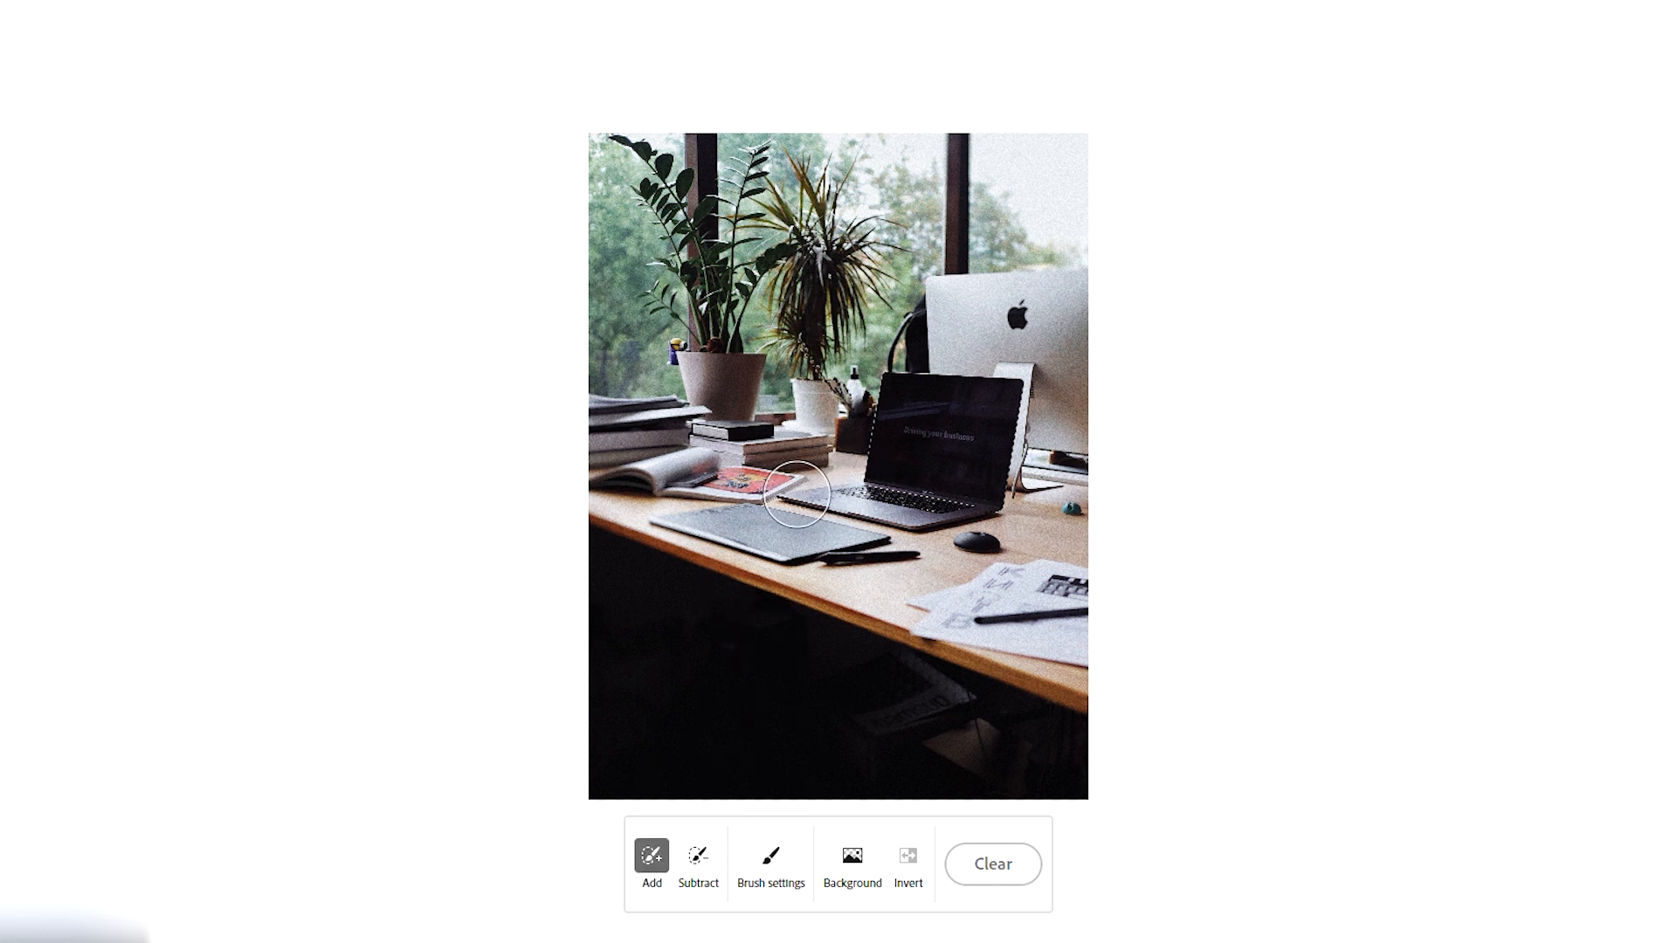
- Try to replace the laptop on the desk by brushing over it and generating a fill from the prompt "gaming laptop"
{"action": "mouse_move", "coordinate": [796, 496]}
{"action": "left_mouse_down"}
{"action": "mouse_move", "coordinate": [917, 515]}
{"action": "mouse_move", "coordinate": [975, 496]}
{"action": "mouse_move", "coordinate": [995, 471]}
{"action": "mouse_move", "coordinate": [980, 388]}
{"action": "mouse_move", "coordinate": [883, 395]}
{"action": "mouse_move", "coordinate": [860, 455]}
{"action": "mouse_move", "coordinate": [909, 471]}
{"action": "mouse_move", "coordinate": [951, 430]}
{"action": "mouse_move", "coordinate": [940, 452]}
{"action": "mouse_move", "coordinate": [939, 438]}
{"action": "left_mouse_up"}
{"action": "left_click", "coordinate": [913, 857]}
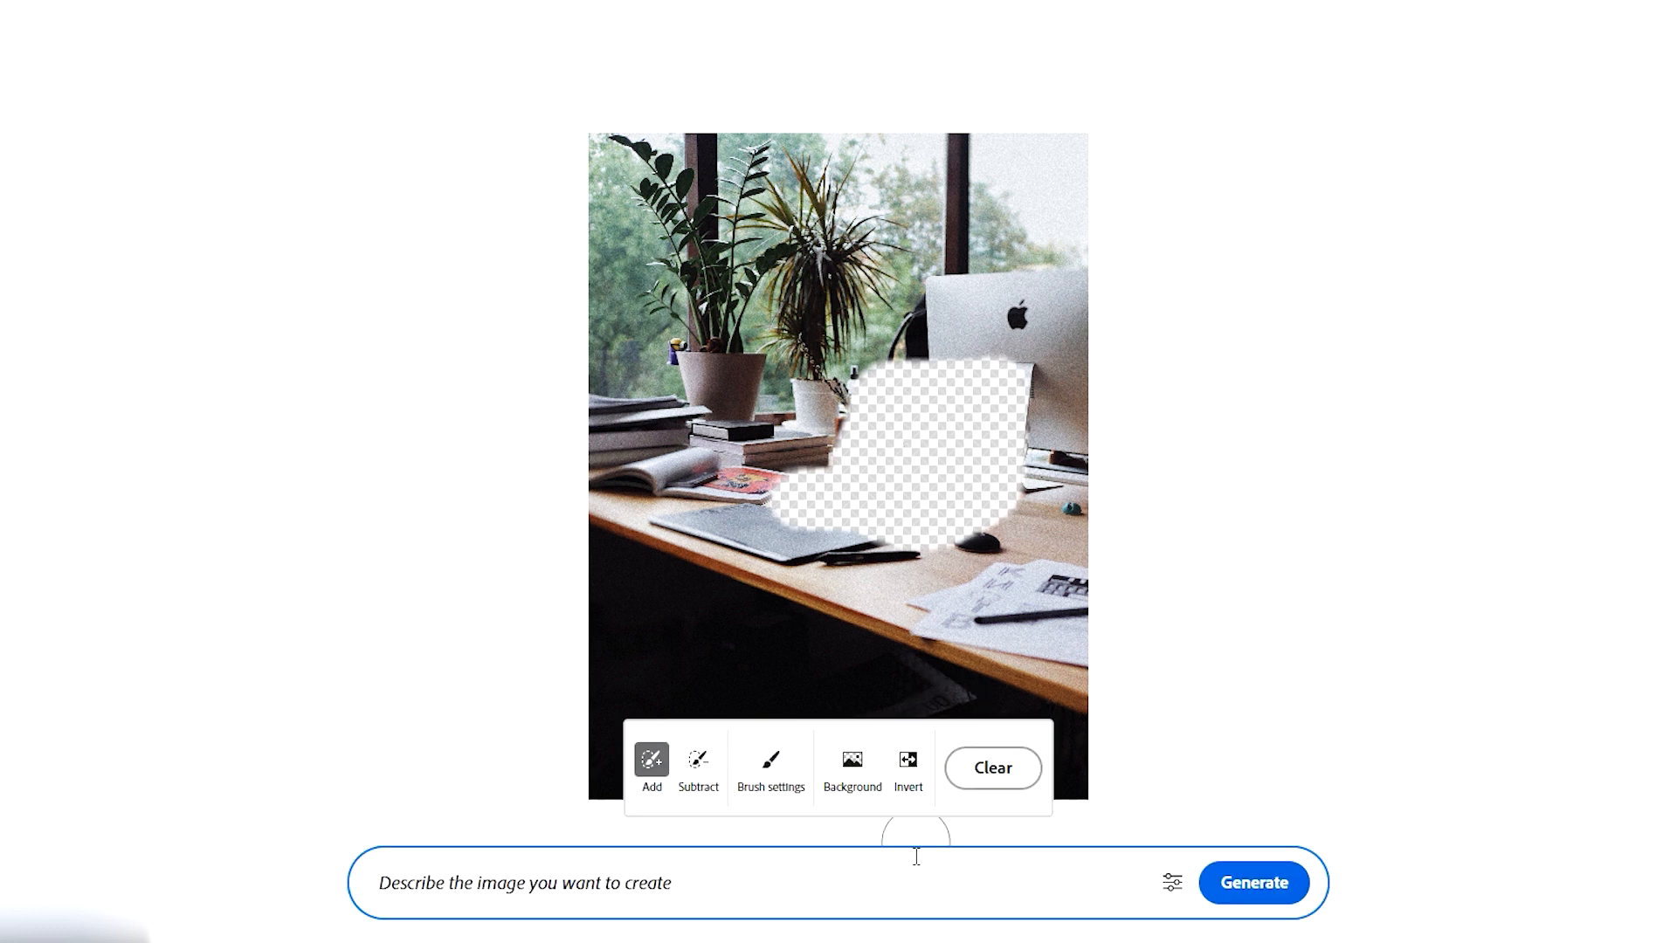
{"action": "type", "text": "gaming laptop"}
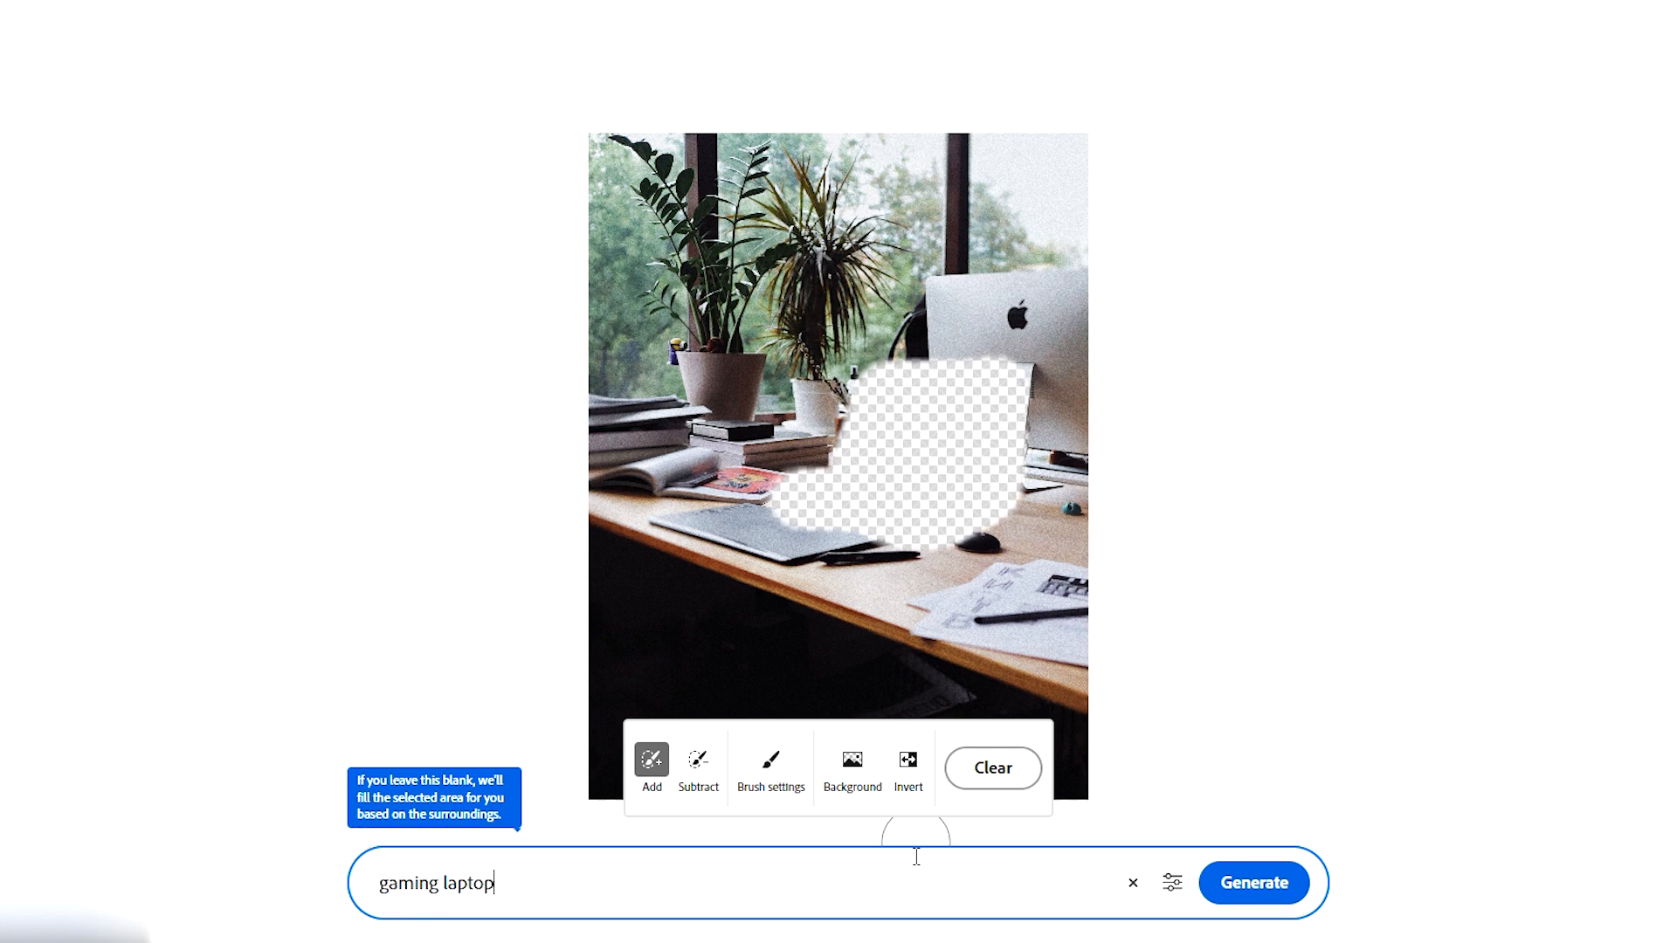
{"action": "left_click", "coordinate": [1235, 888]}
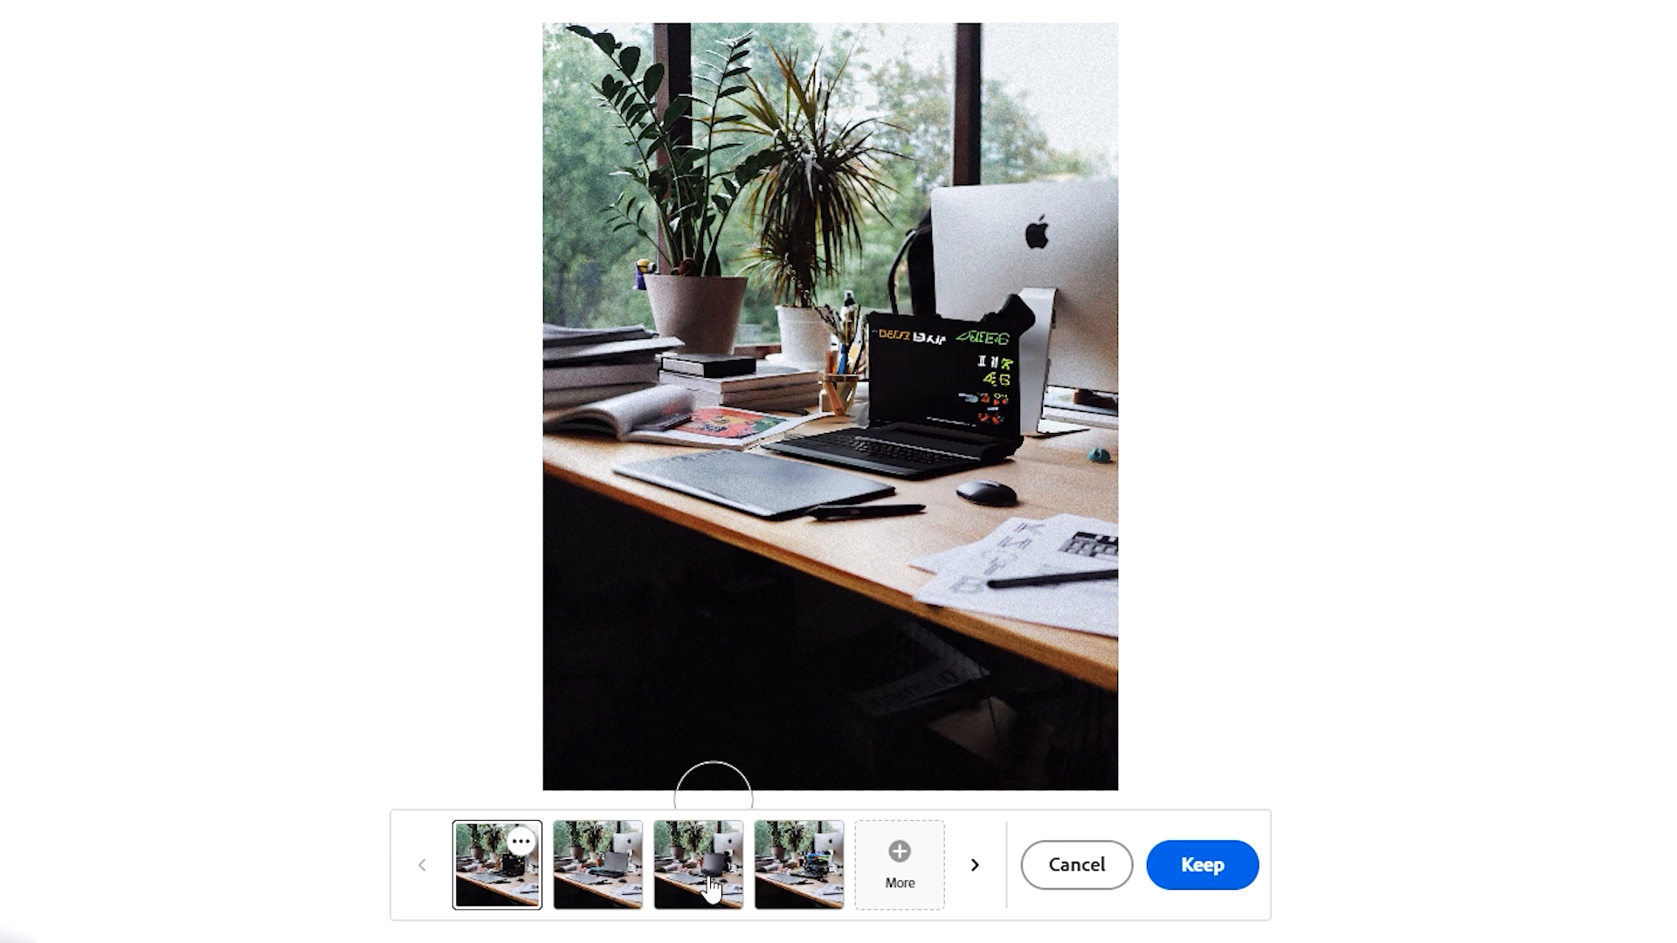
- Preview the second, third and fourth laptop variations, then discard the generated results and clear the brushed area
{"action": "left_click", "coordinate": [607, 877]}
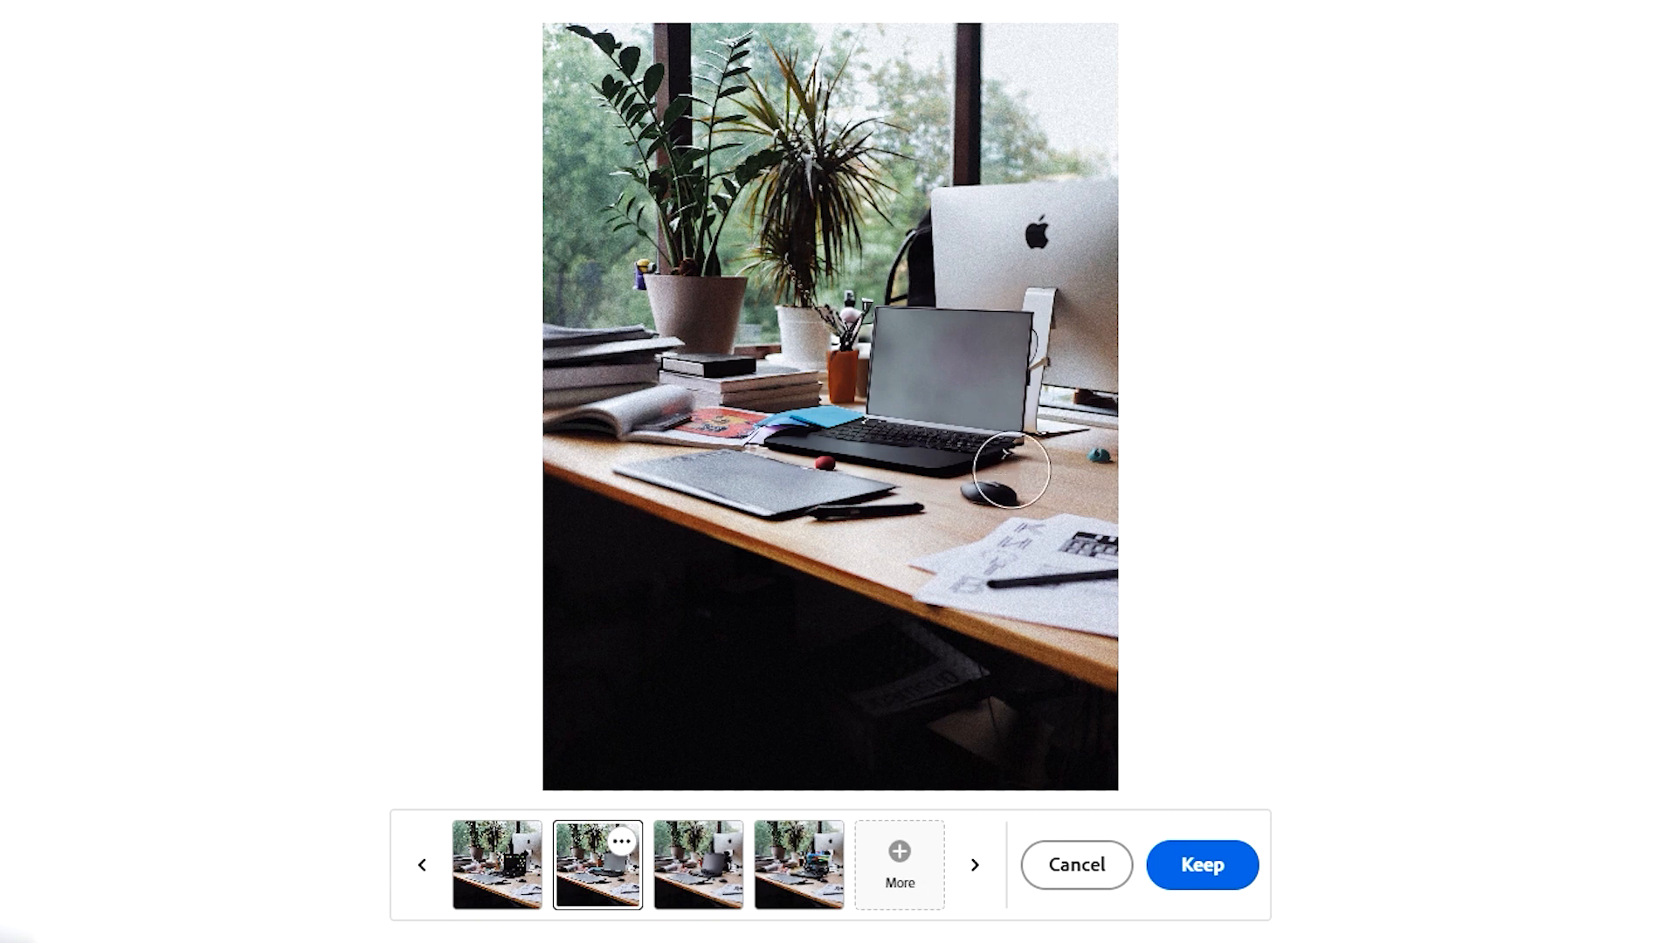
{"action": "left_click", "coordinate": [699, 882]}
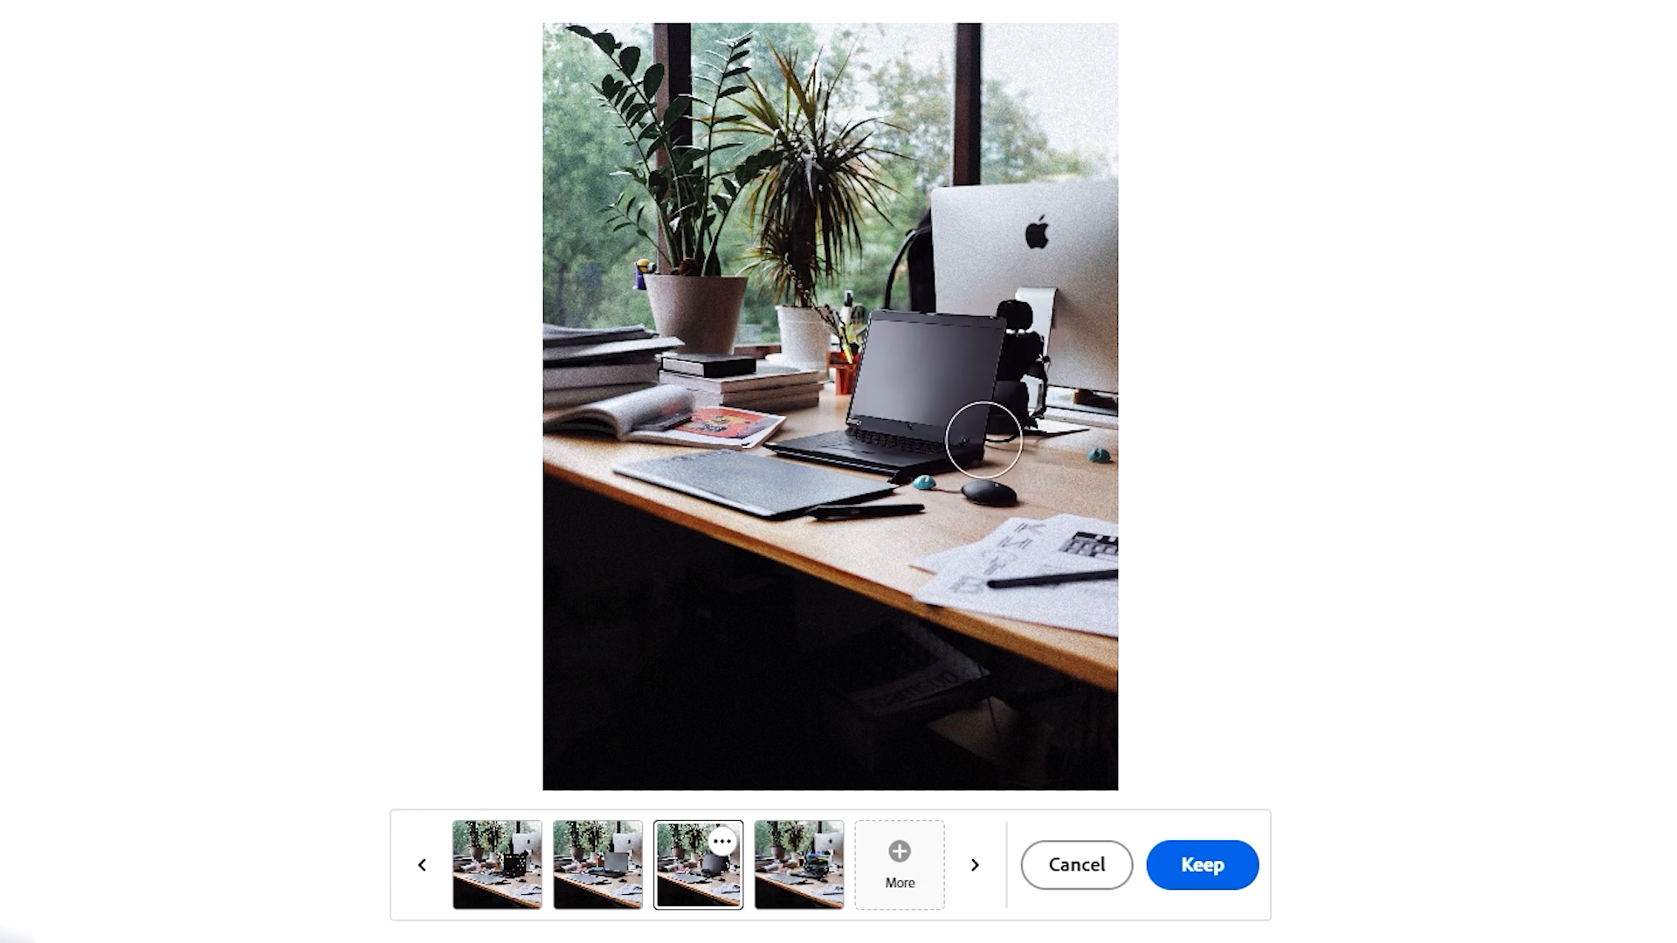
{"action": "left_click", "coordinate": [819, 887]}
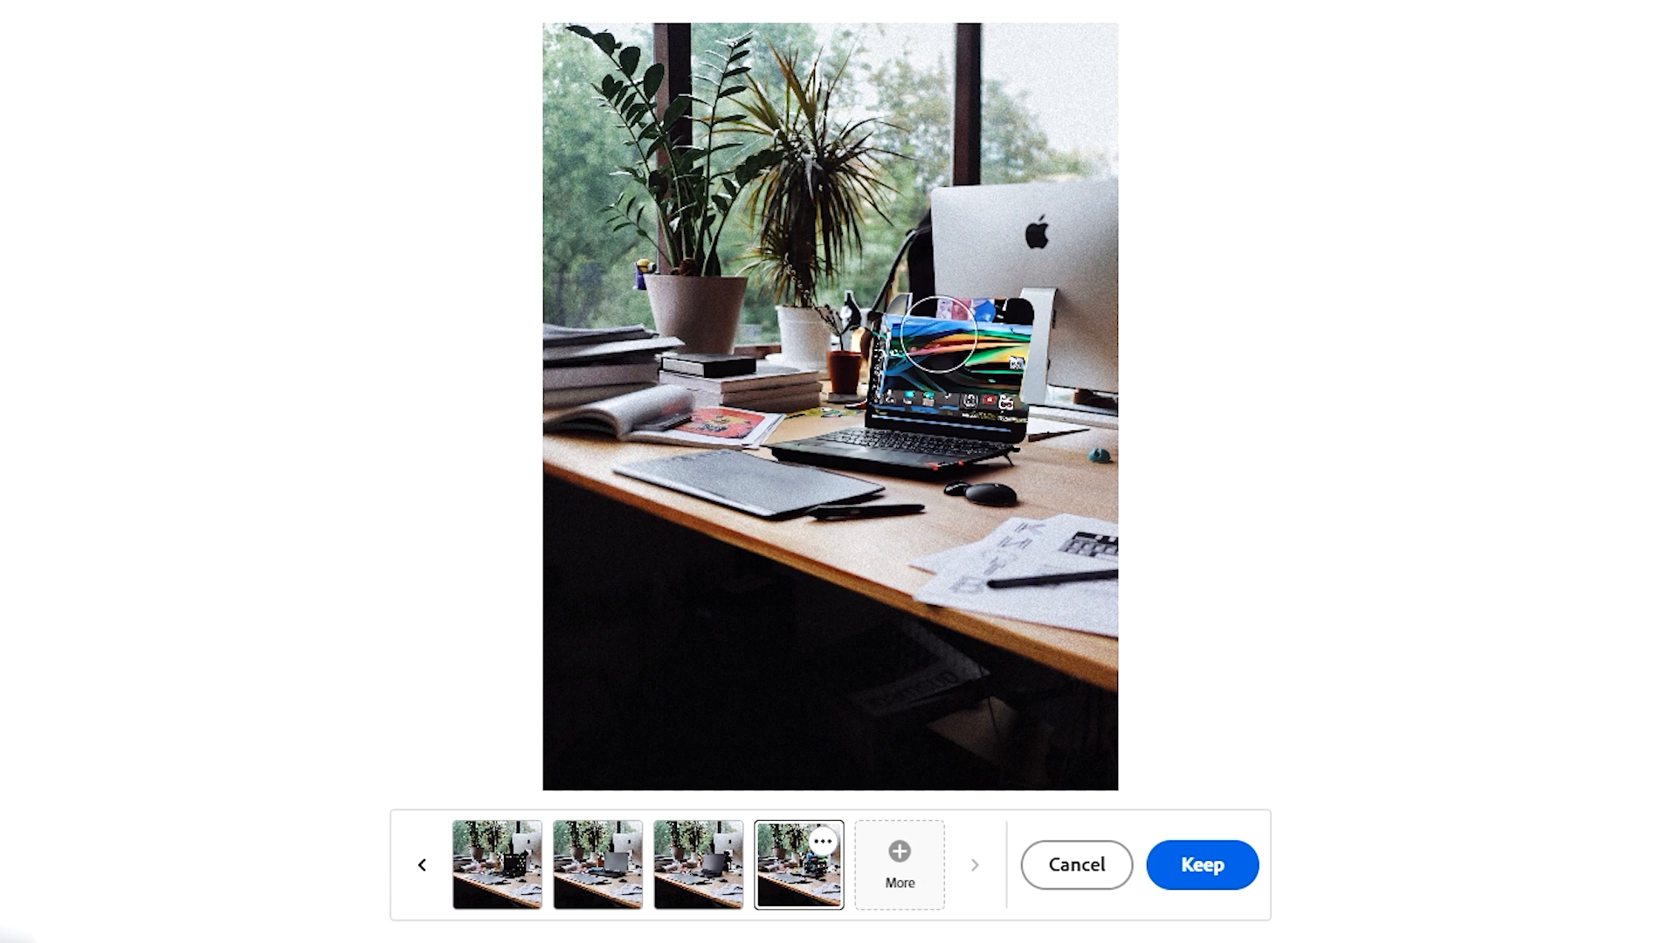
{"action": "left_click", "coordinate": [1064, 865]}
{"action": "left_click", "coordinate": [1005, 753]}
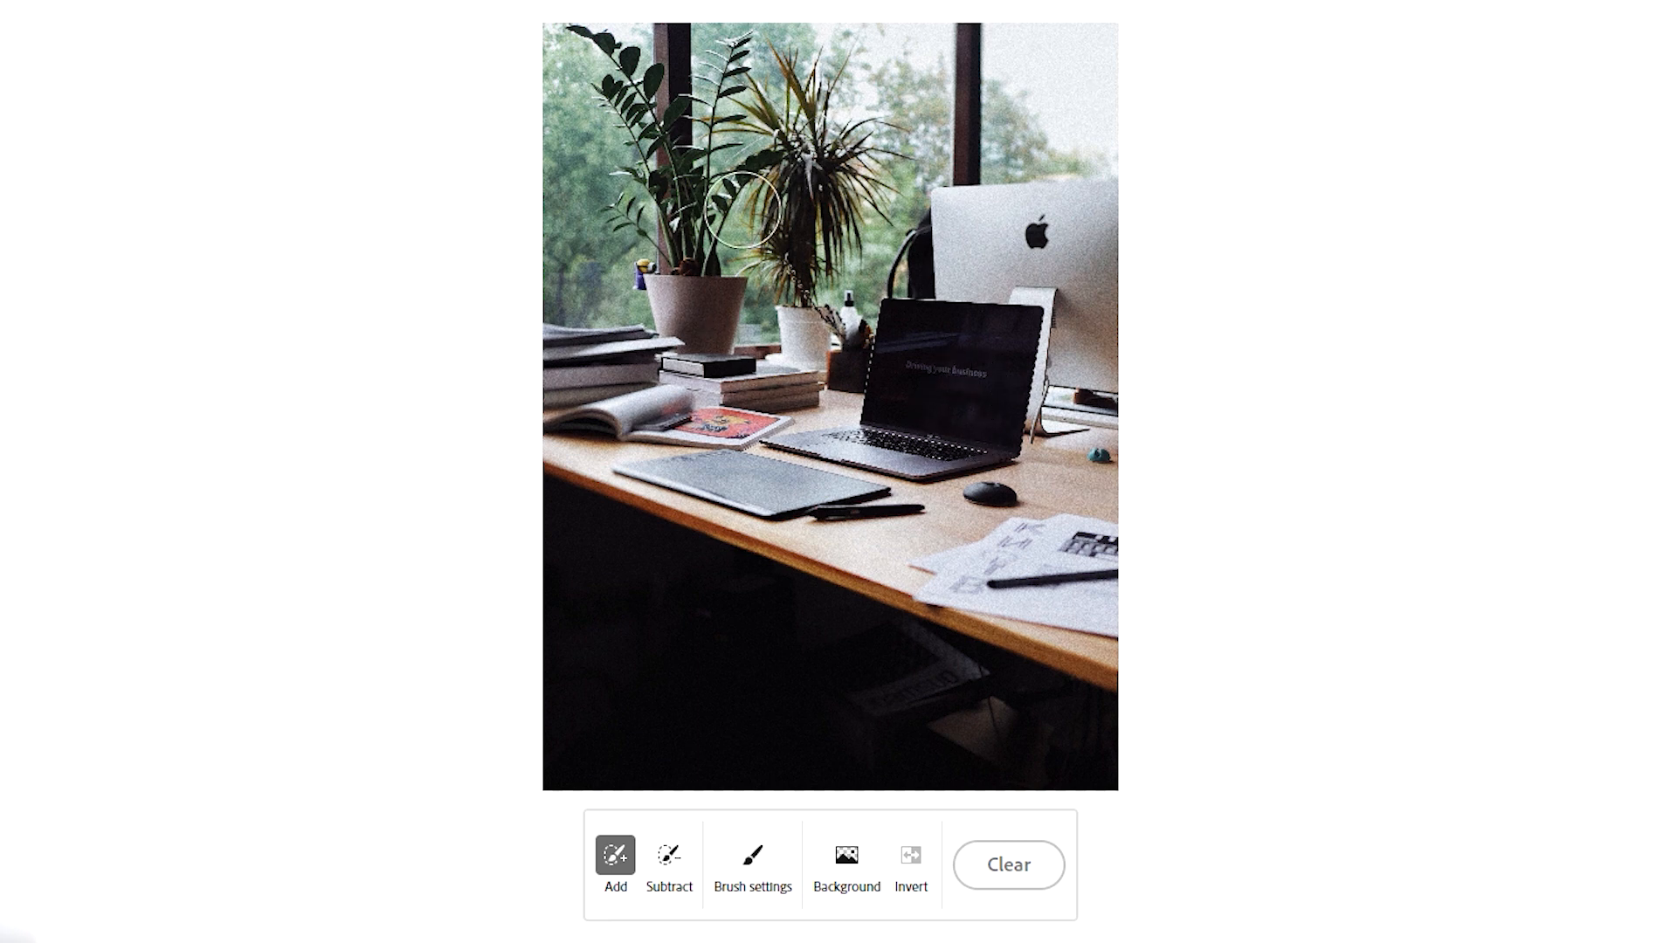
- Remove the photo's background and generate a new one with the prompt replaced by "gaming set"
{"action": "left_click", "coordinate": [847, 865]}
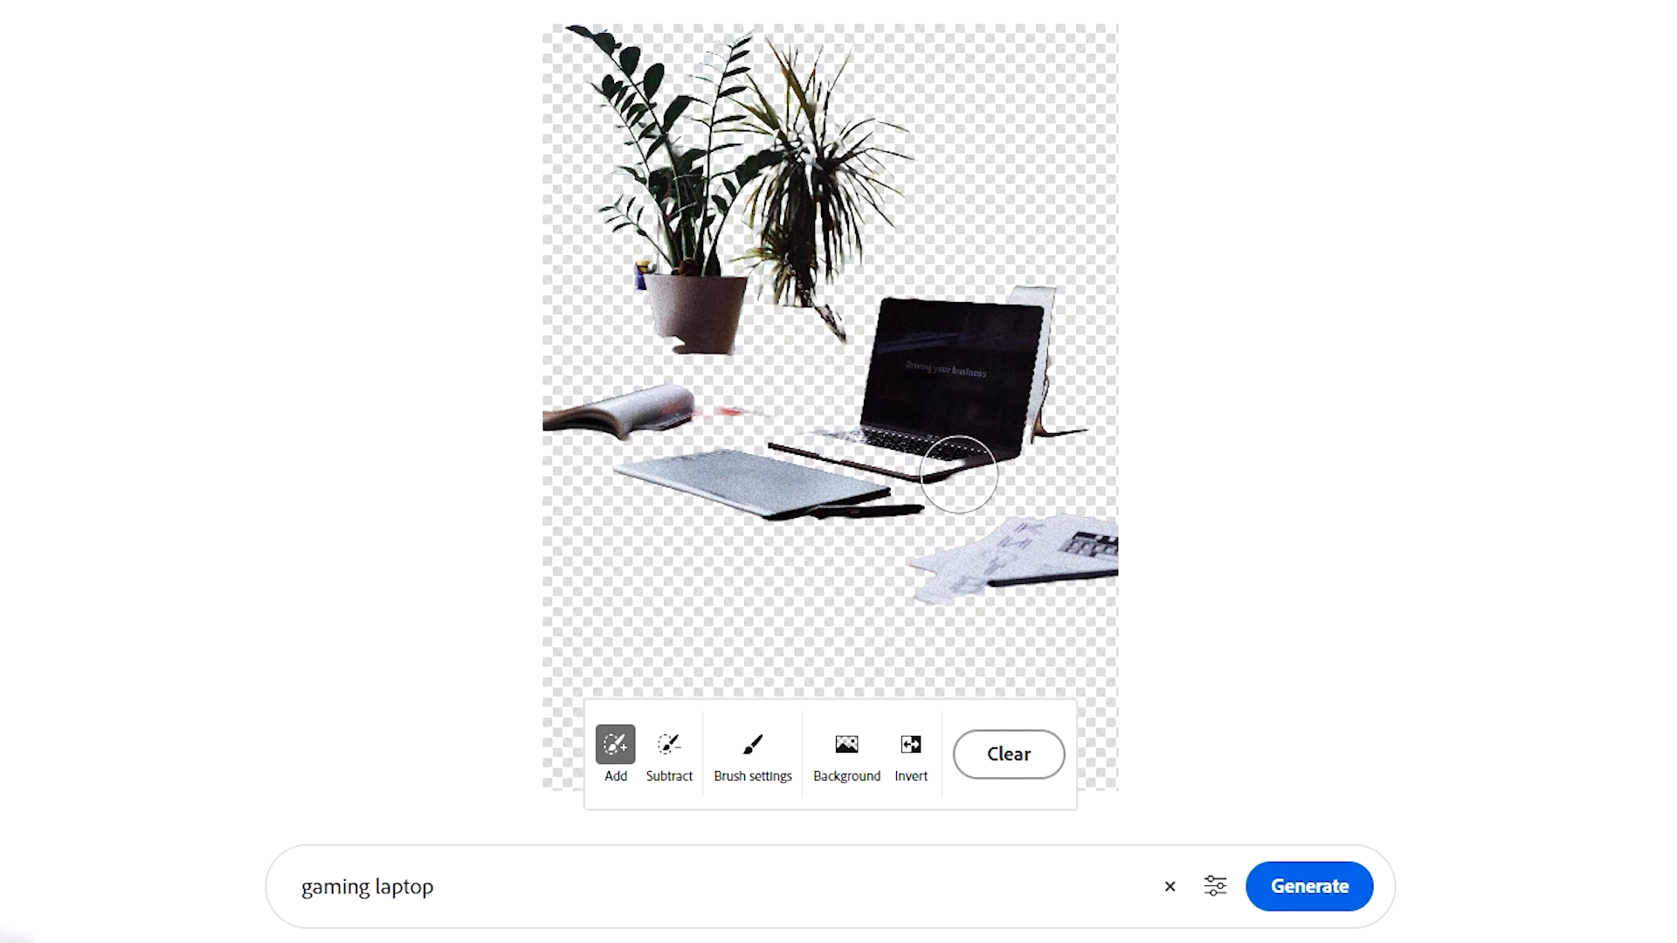
{"action": "left_click", "coordinate": [817, 867]}
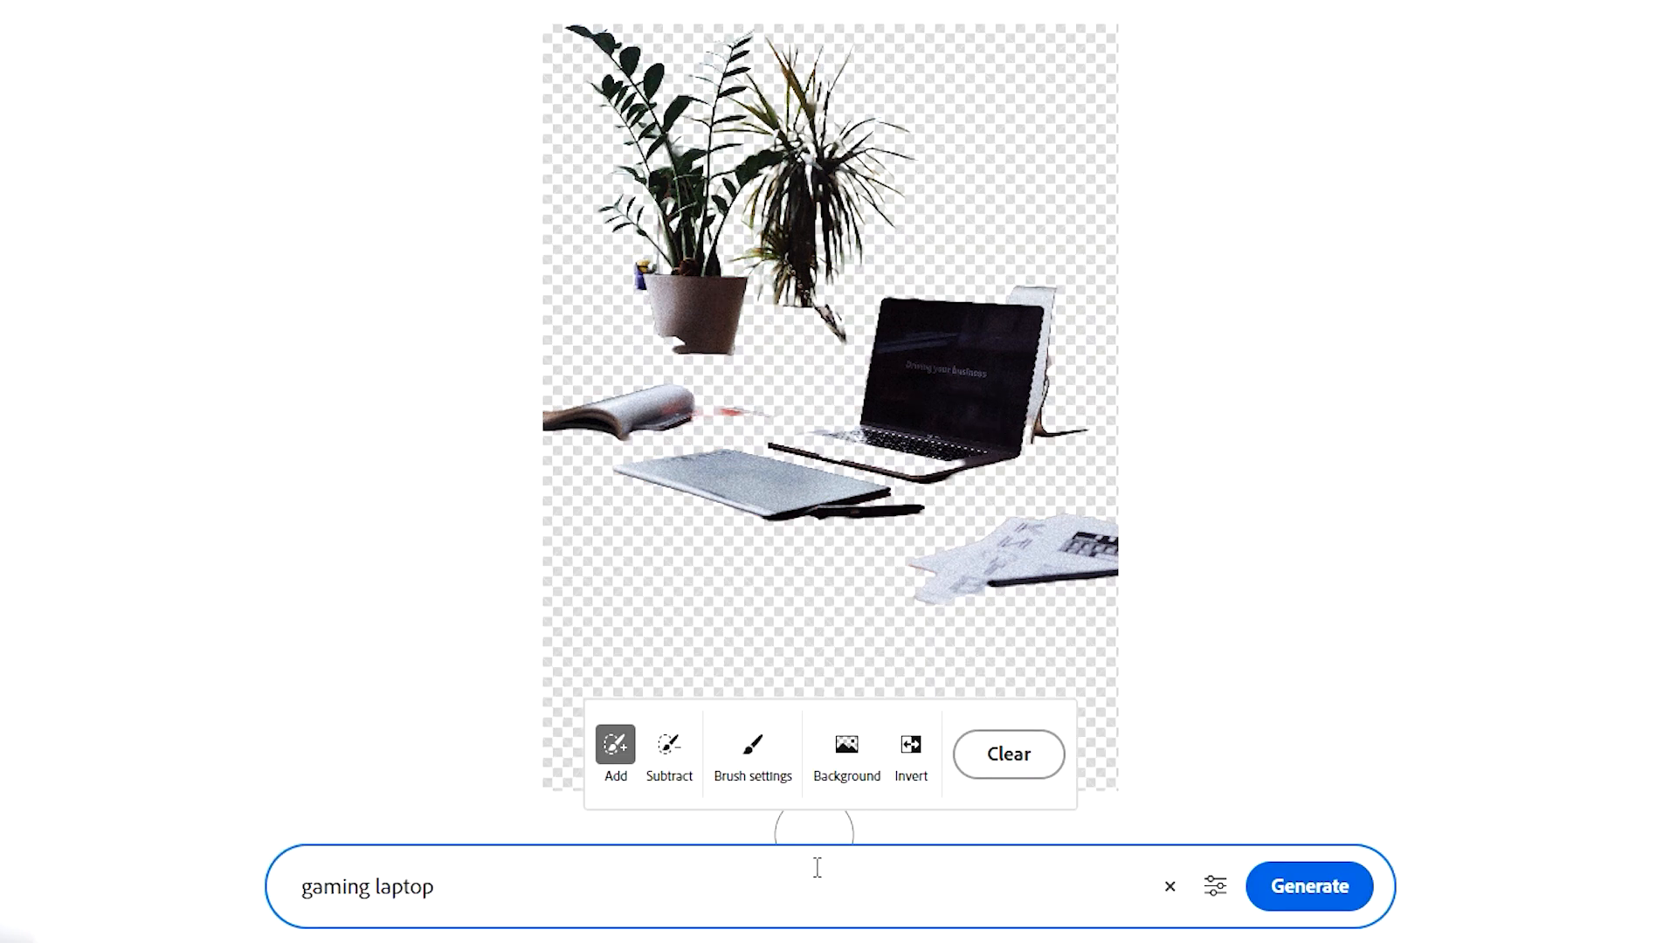
{"action": "key", "text": "ctrl+a"}
{"action": "key", "text": "BackSpace"}
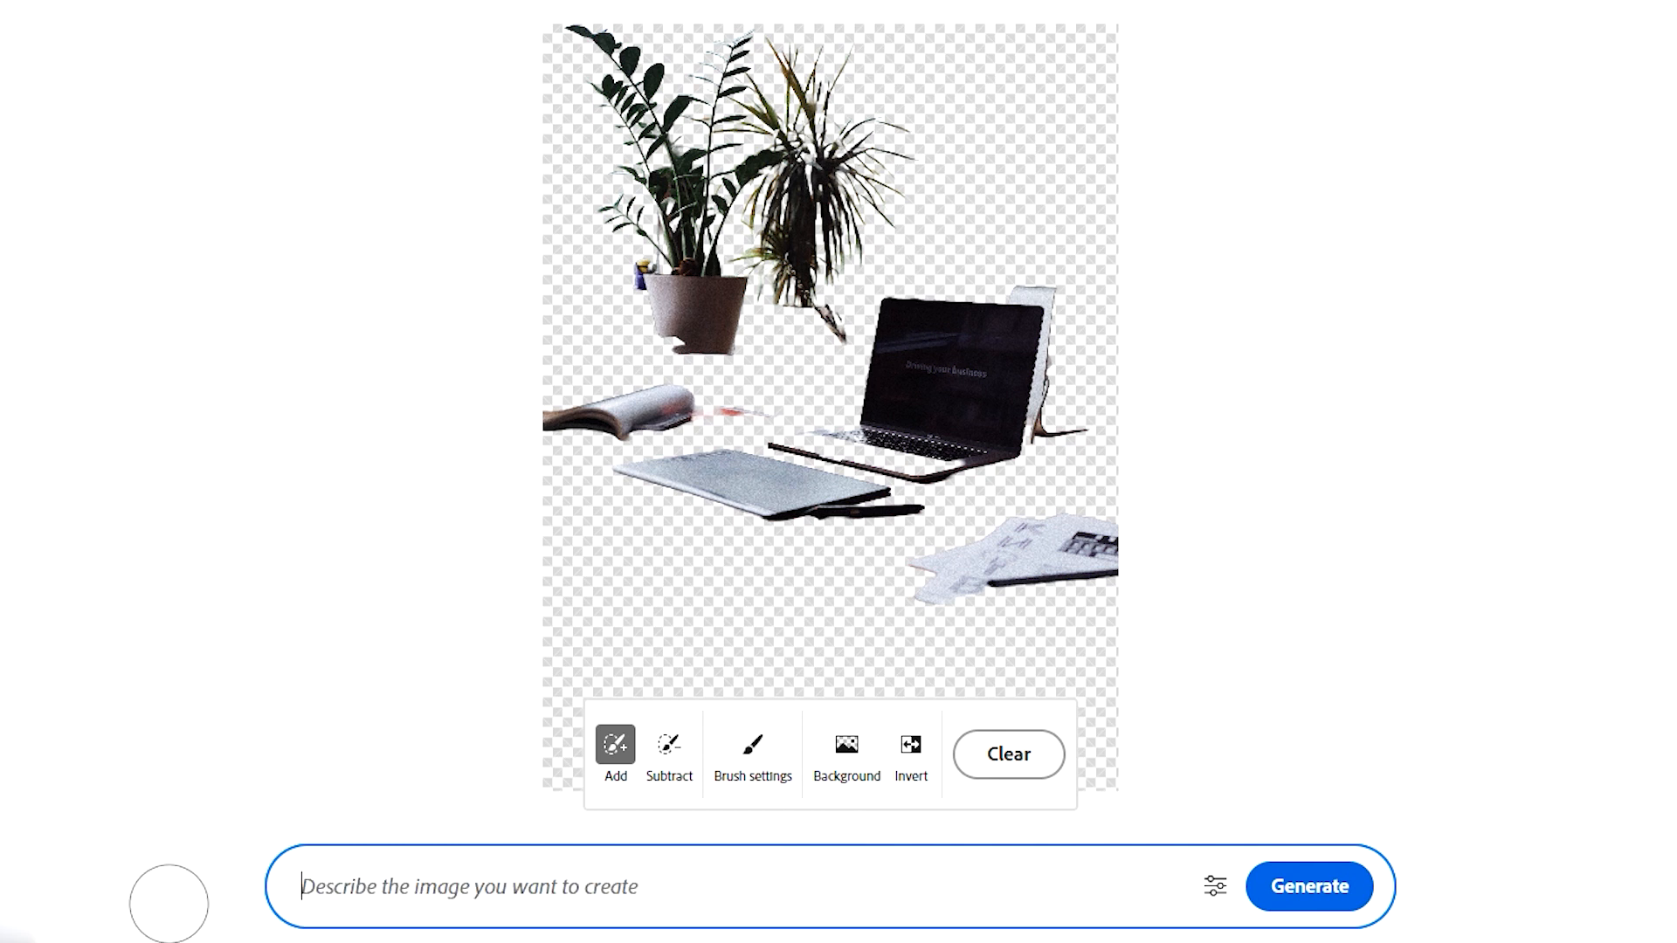
{"action": "type", "text": "gaming setup"}
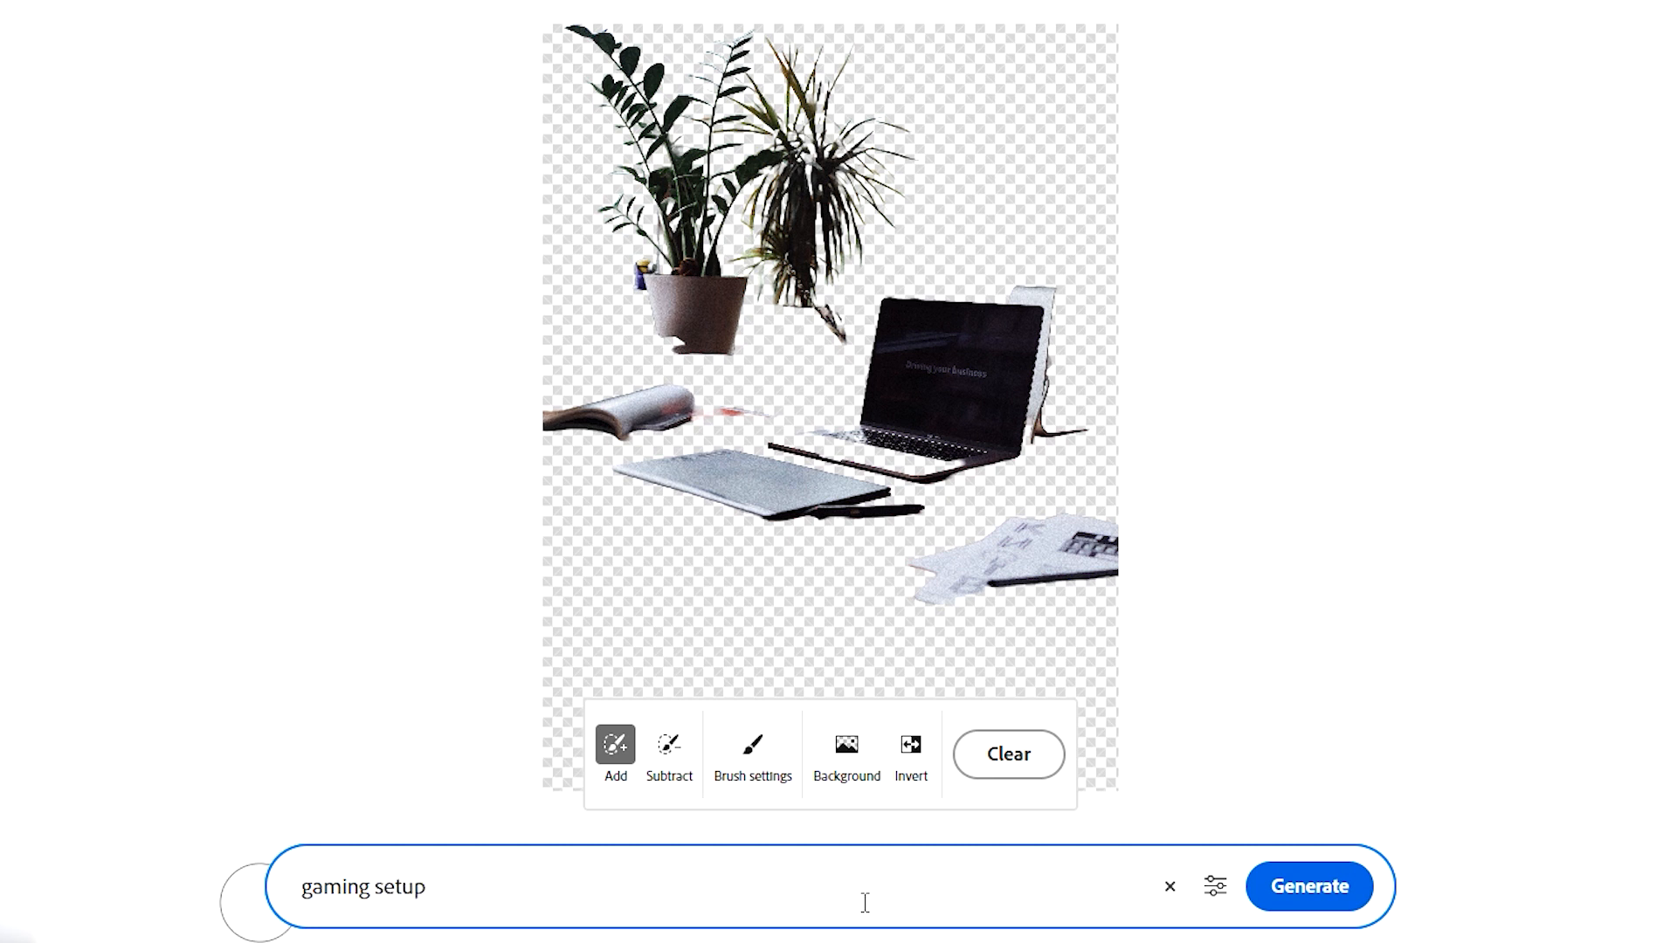
{"action": "left_click", "coordinate": [1288, 887]}
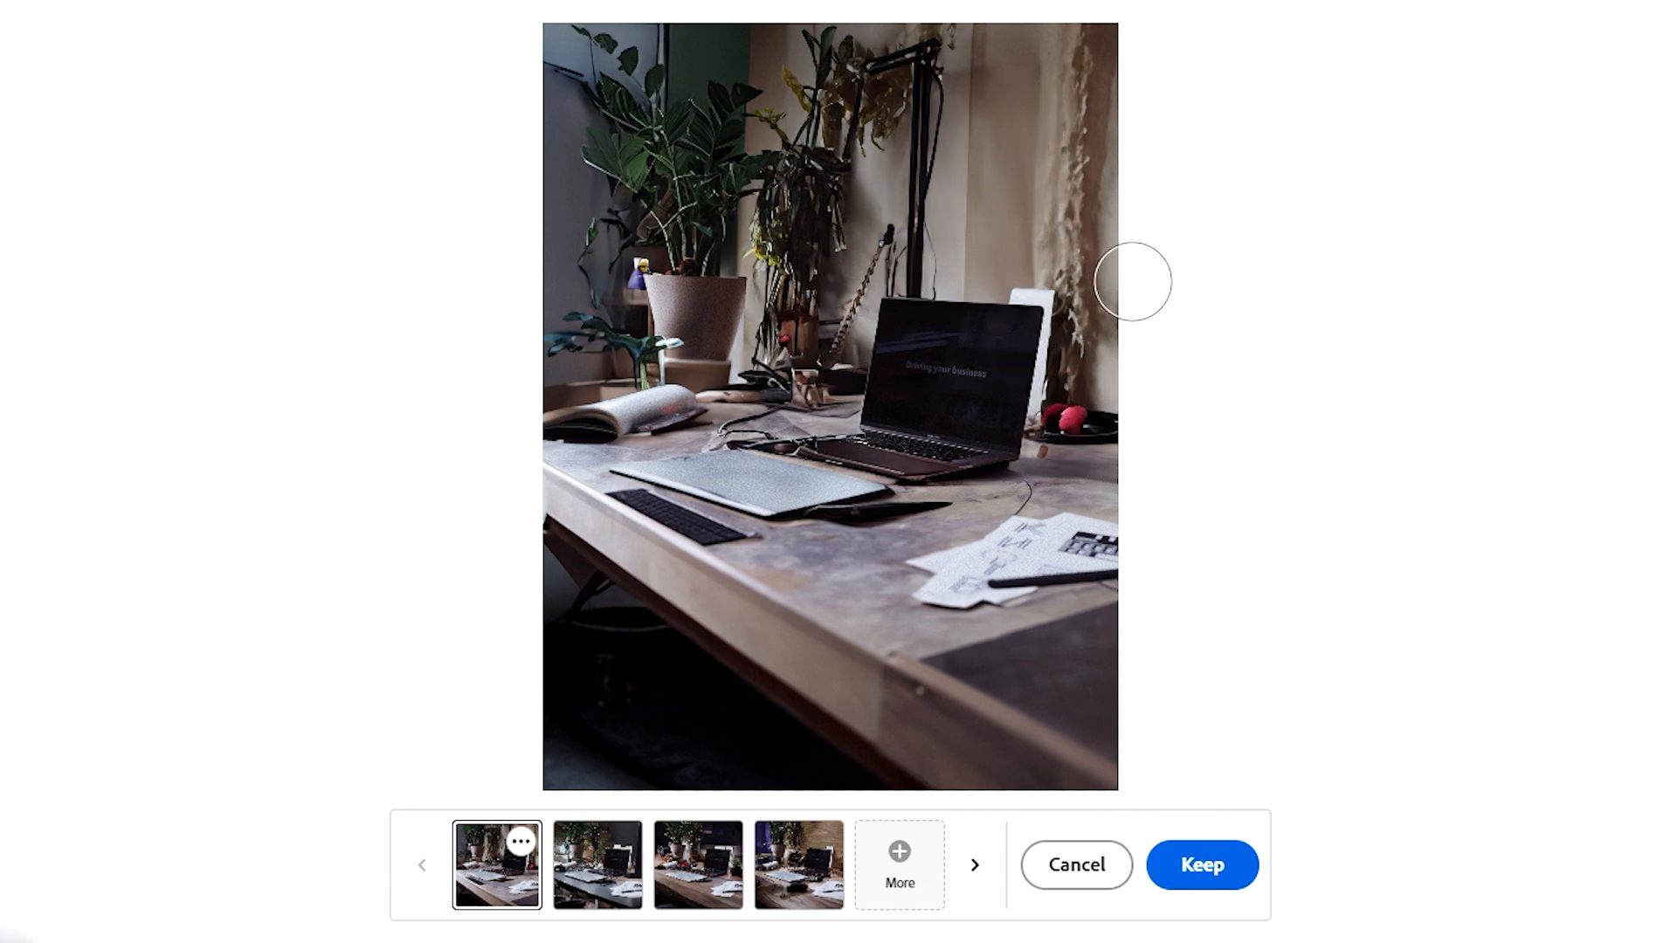
- Preview the second and third background variations and keep the fourth one
{"action": "left_click", "coordinate": [615, 869]}
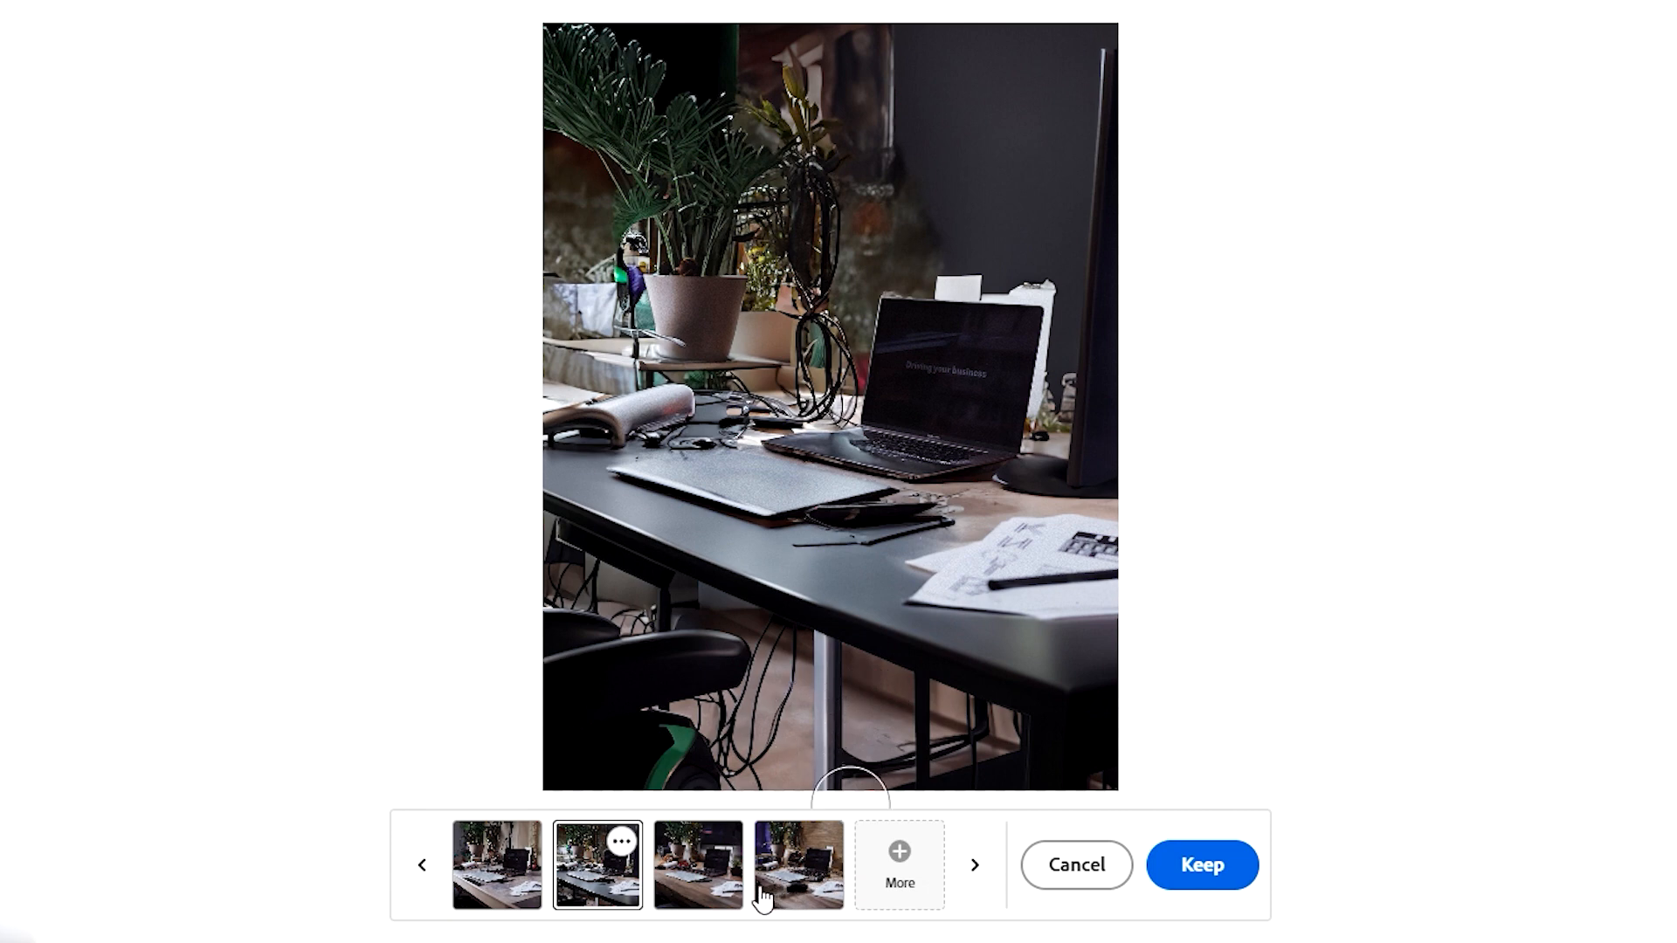
{"action": "left_click", "coordinate": [732, 889]}
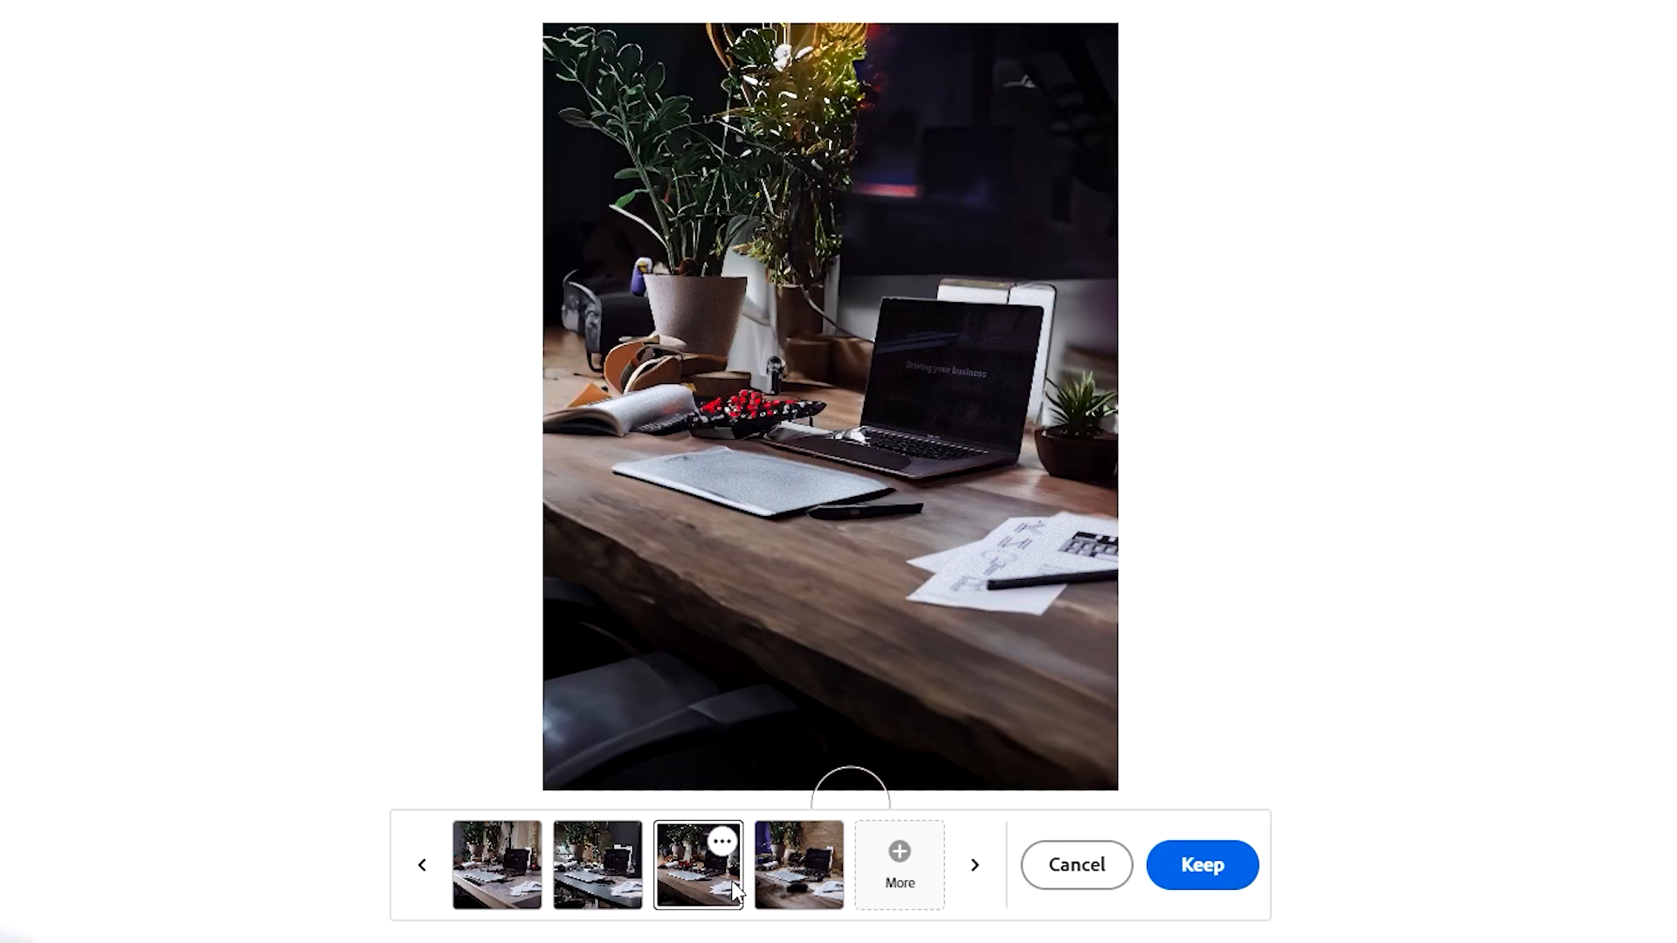
{"action": "left_click", "coordinate": [778, 893]}
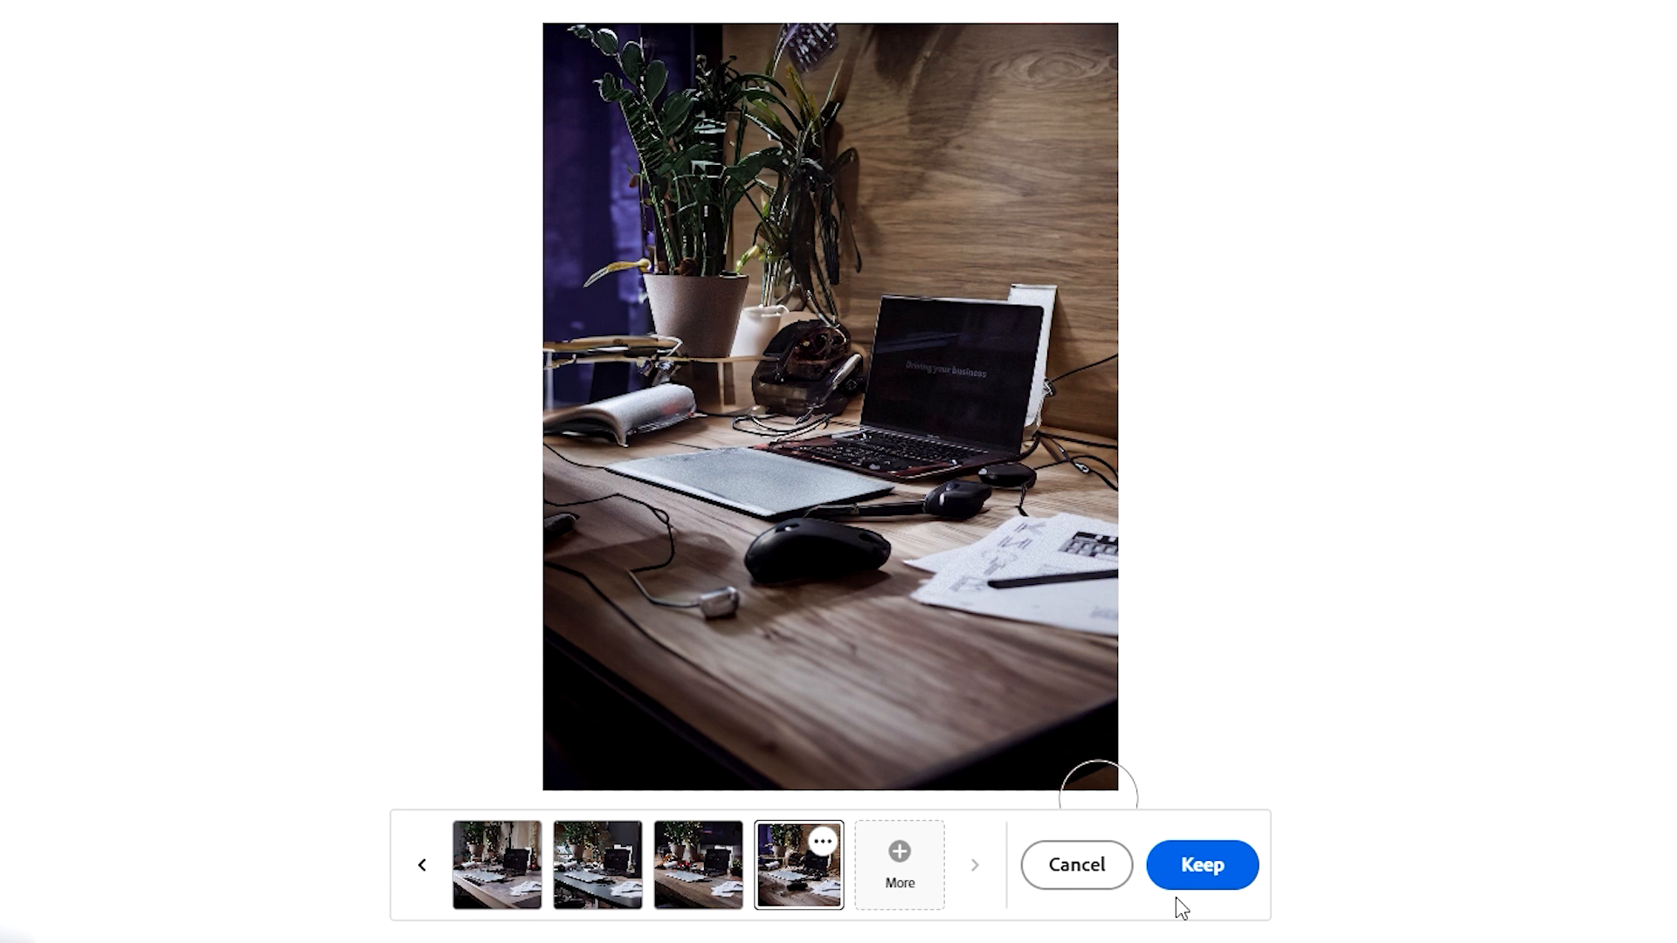
{"action": "left_click", "coordinate": [1205, 877]}
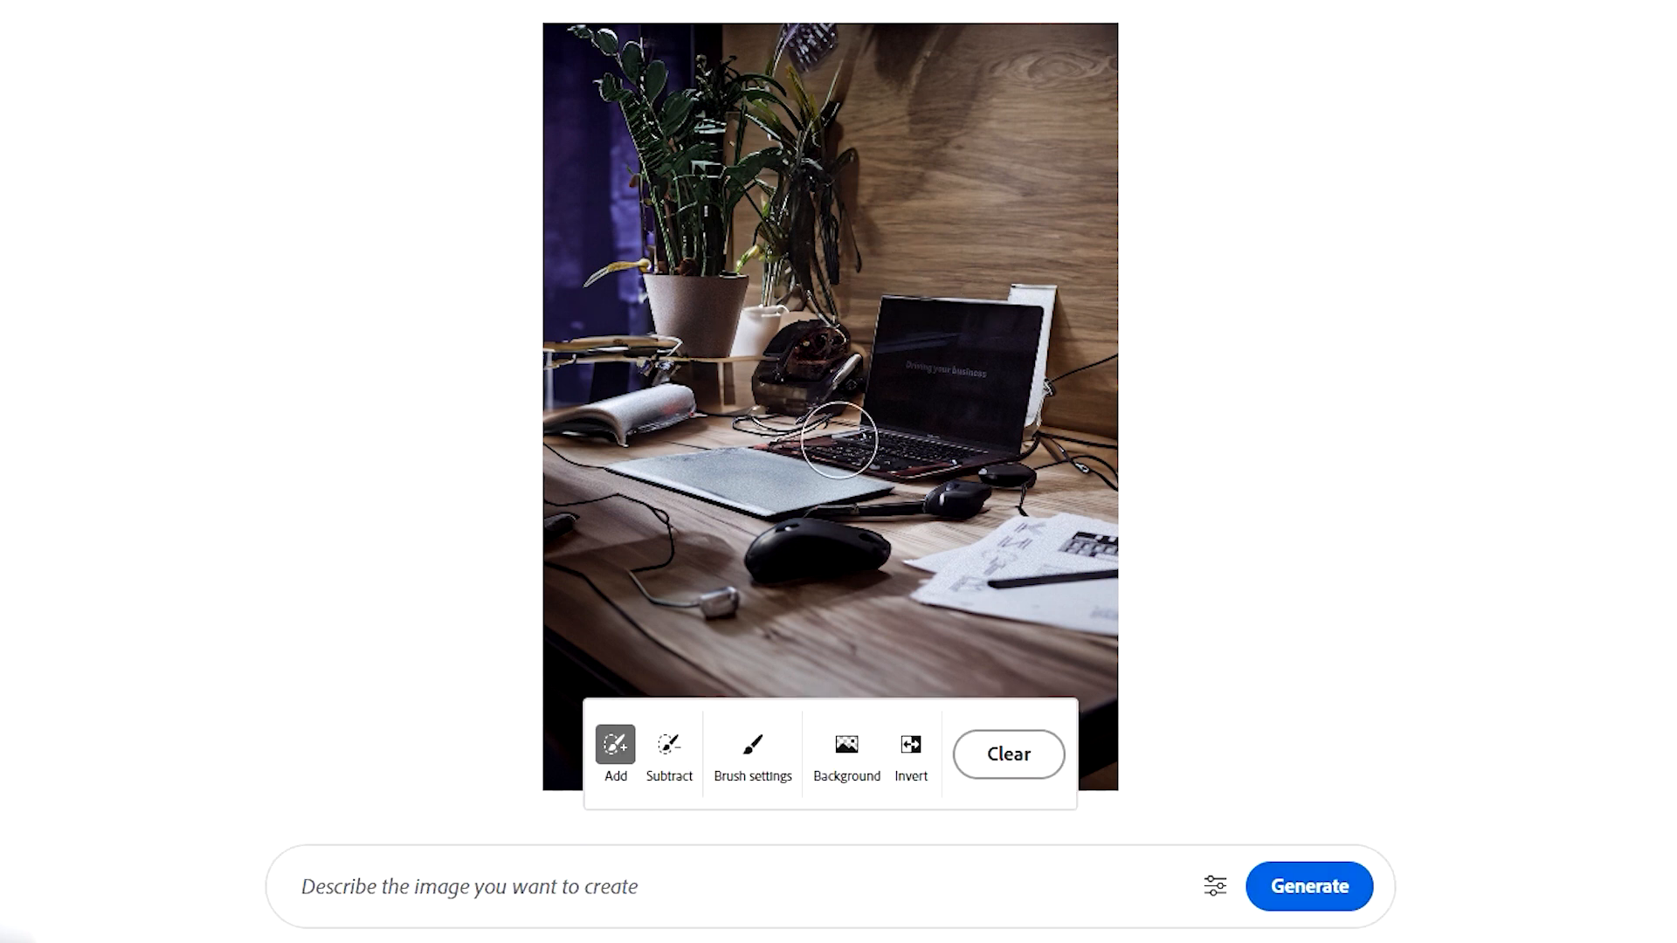